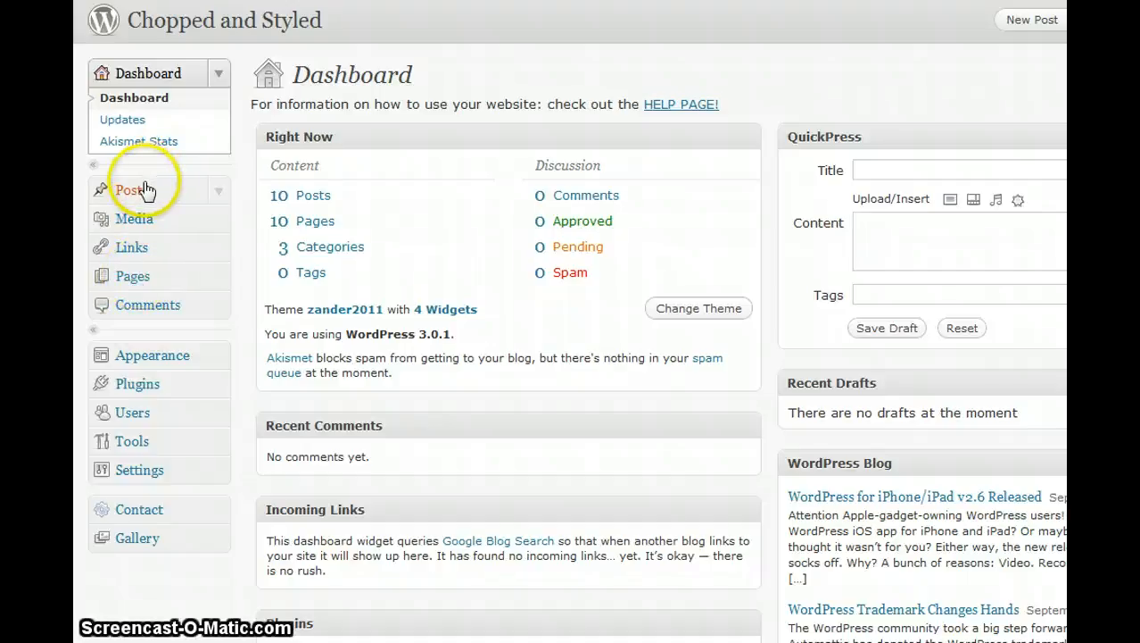
Open the list of site pages and look over the existing pages.
click(132, 280)
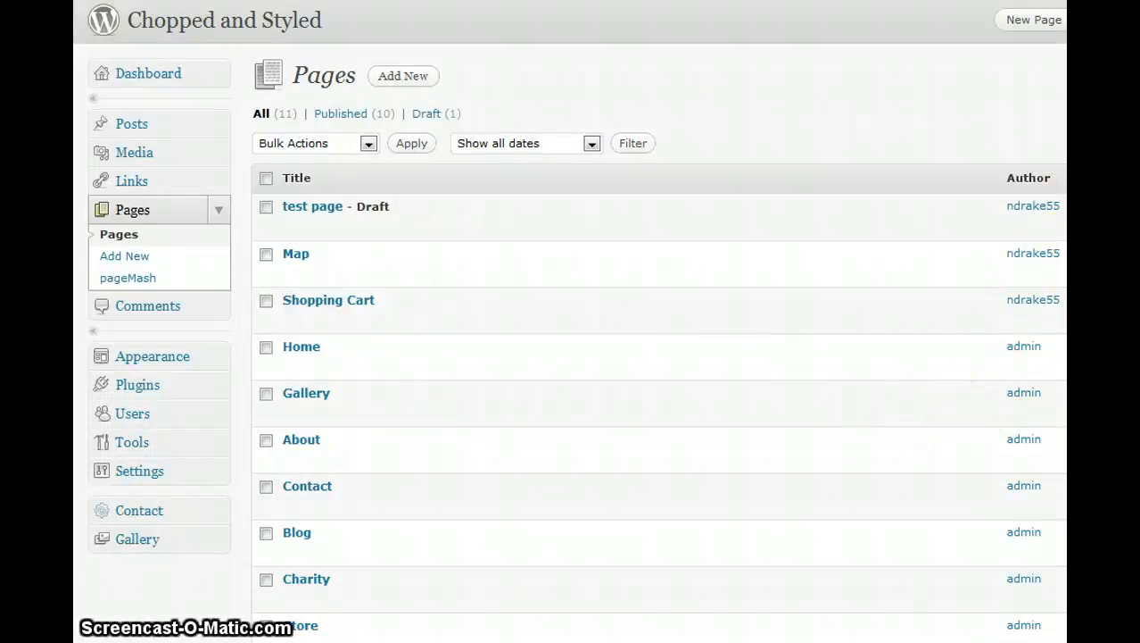
scroll(570, 321, down, 4)
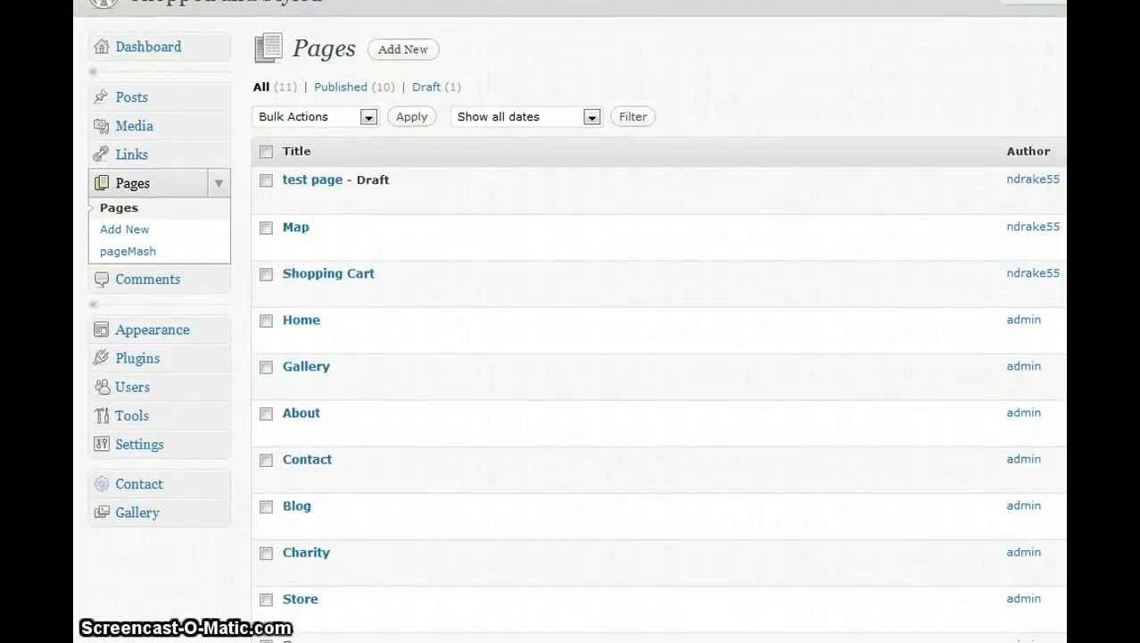
scroll(571, 321, up, 3)
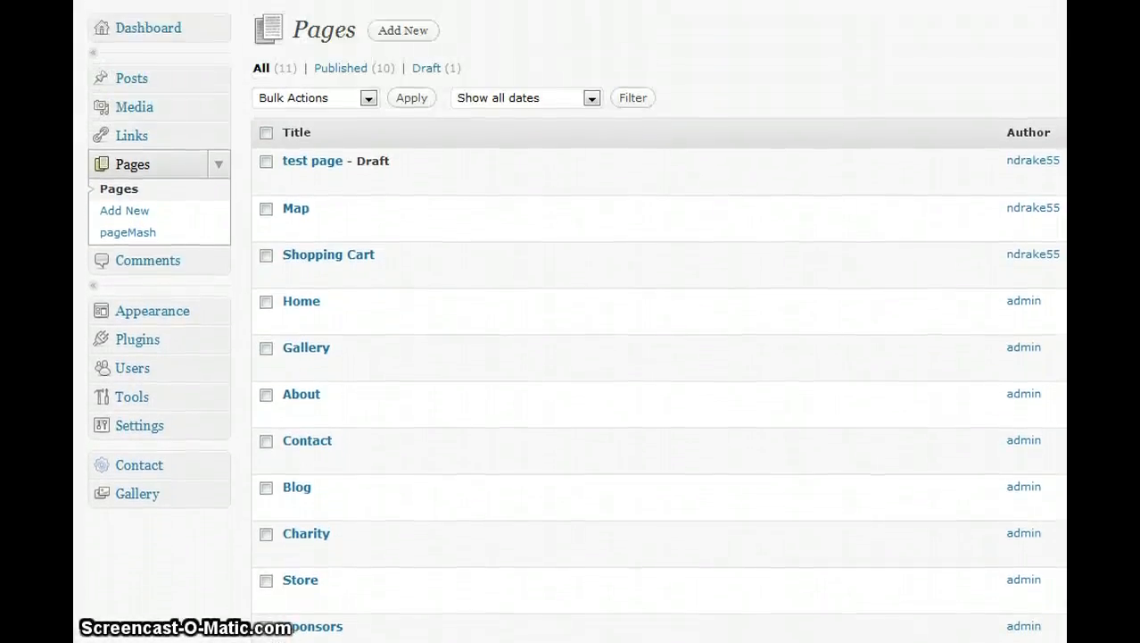
scroll(570, 321, down, 3)
scroll(570, 321, up, 3)
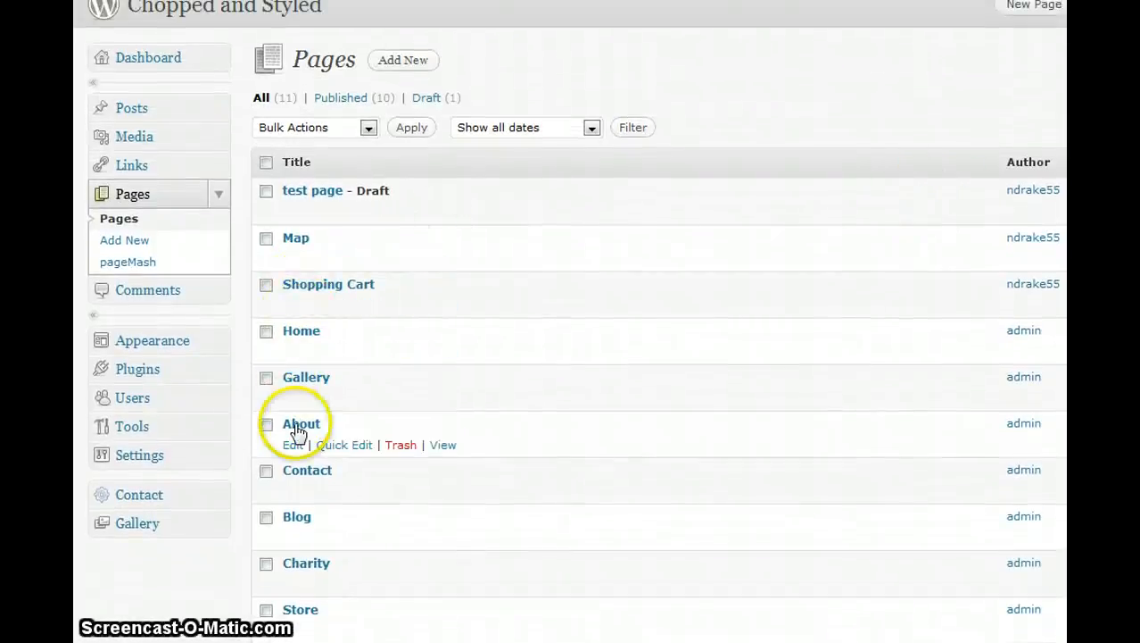
click(293, 305)
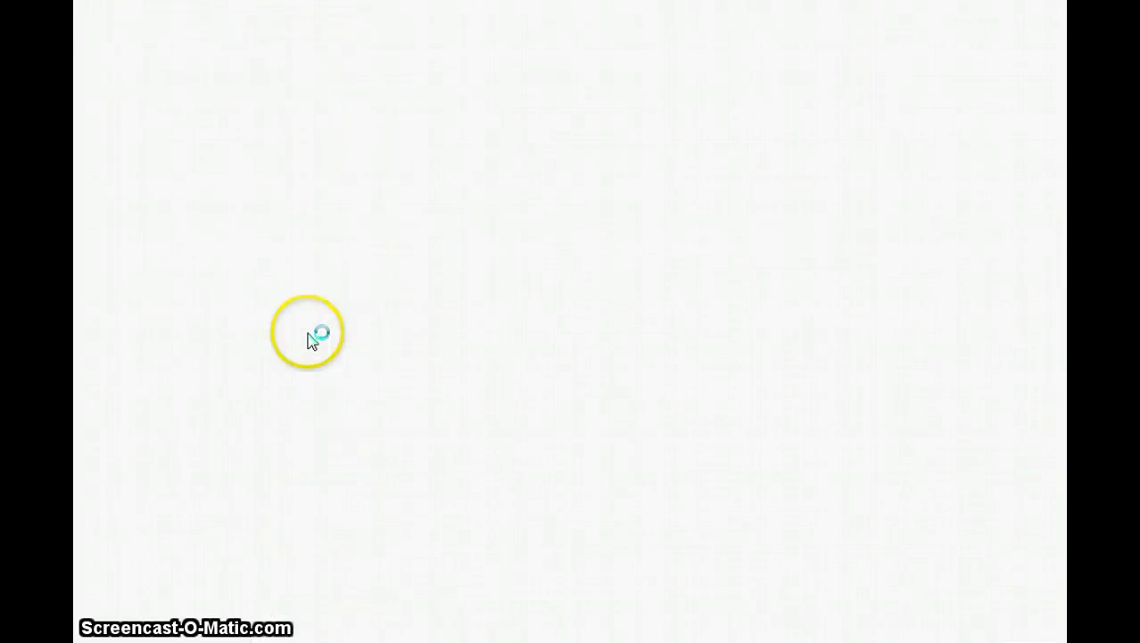
mouse_move(307, 335)
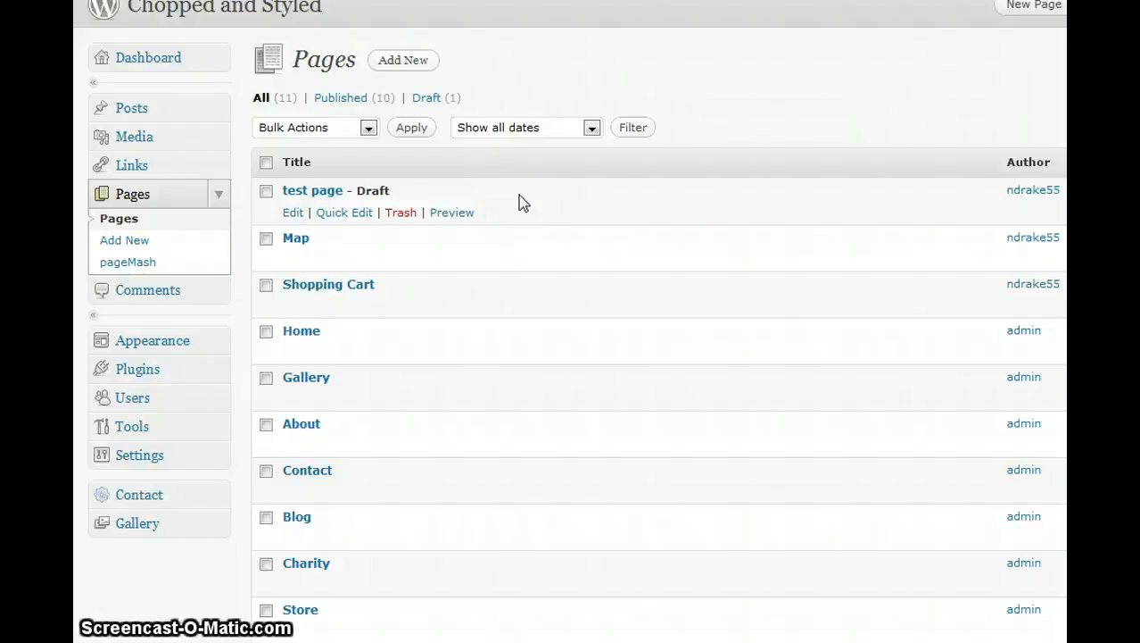
Open the draft "test page" for editing and look at its visual editing view.
click(327, 190)
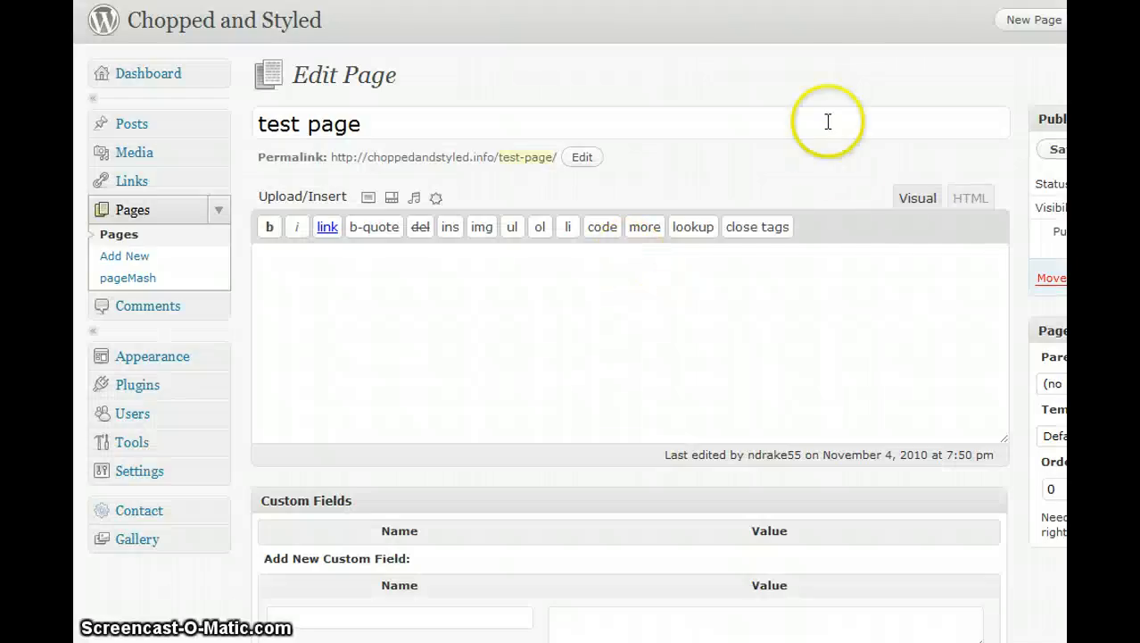
scroll(571, 322, right, 2)
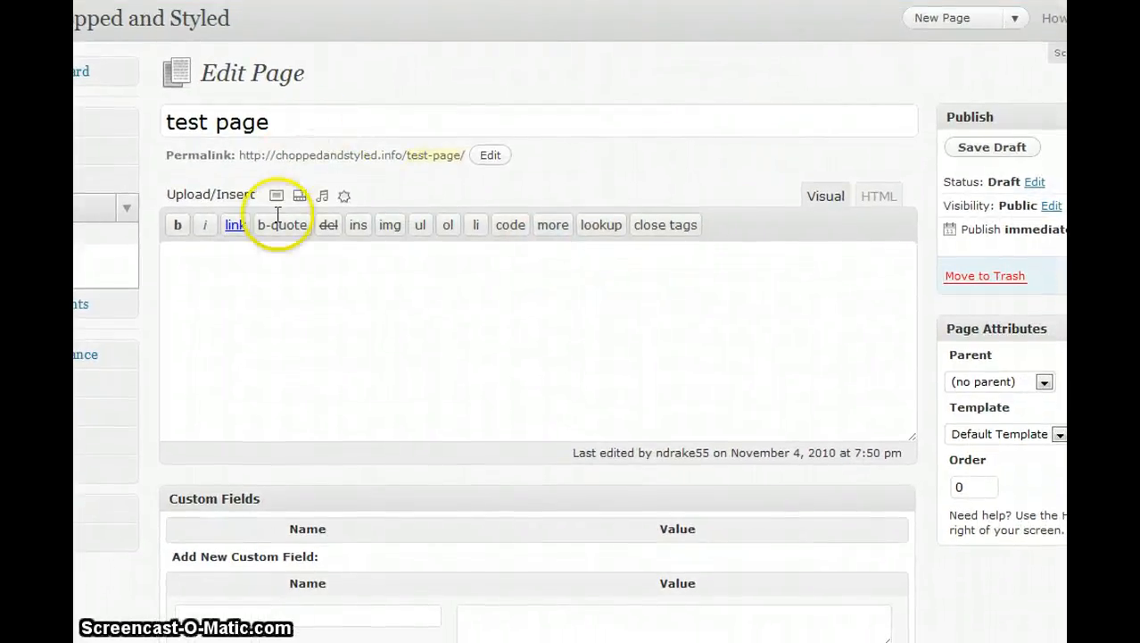
click(826, 198)
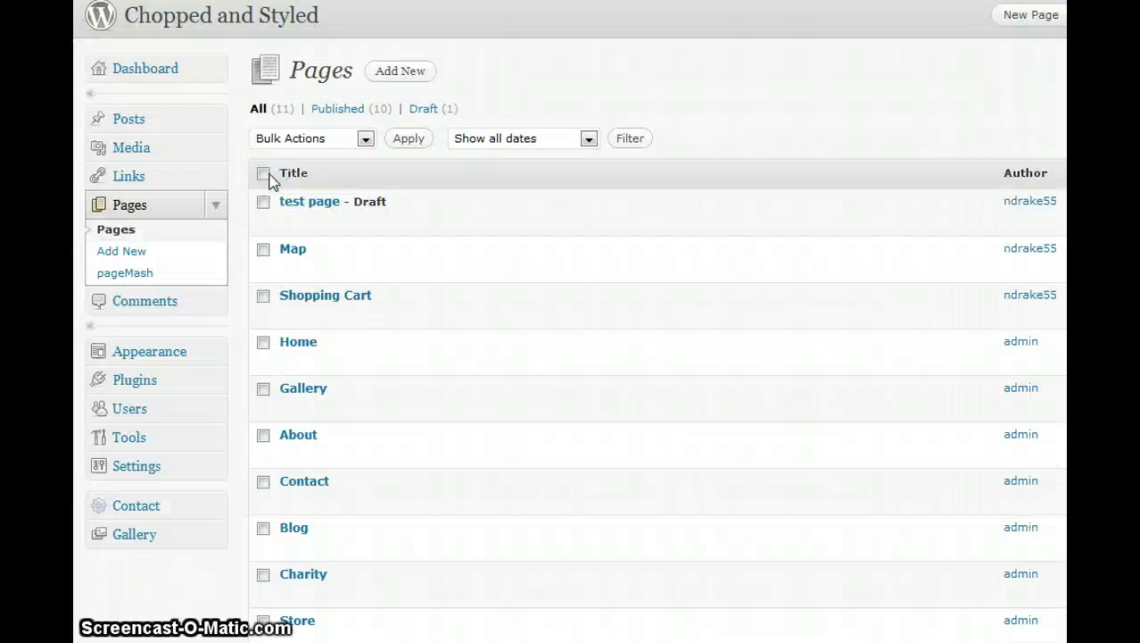
Move the draft "test page" to the trash and permanently delete it from there.
mouse_move(443, 199)
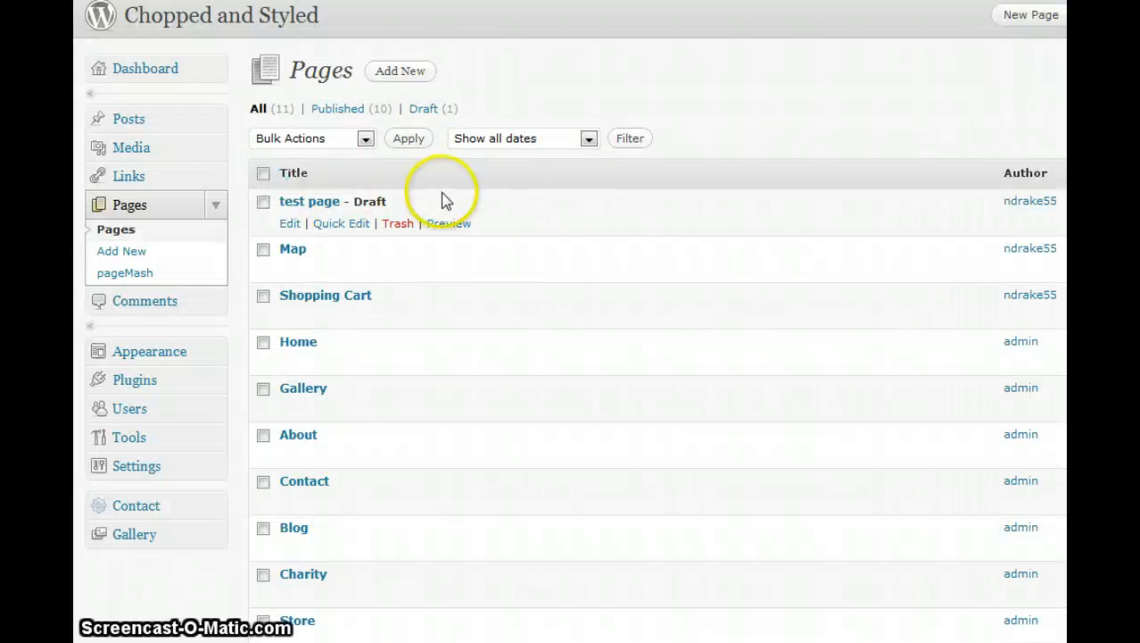
click(397, 224)
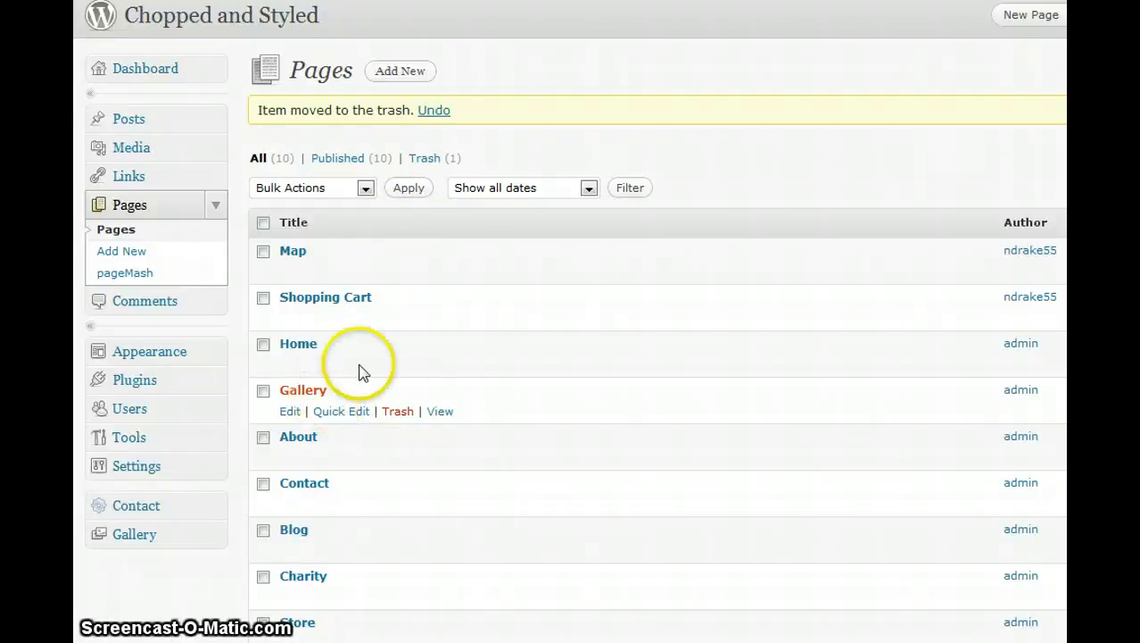
click(430, 163)
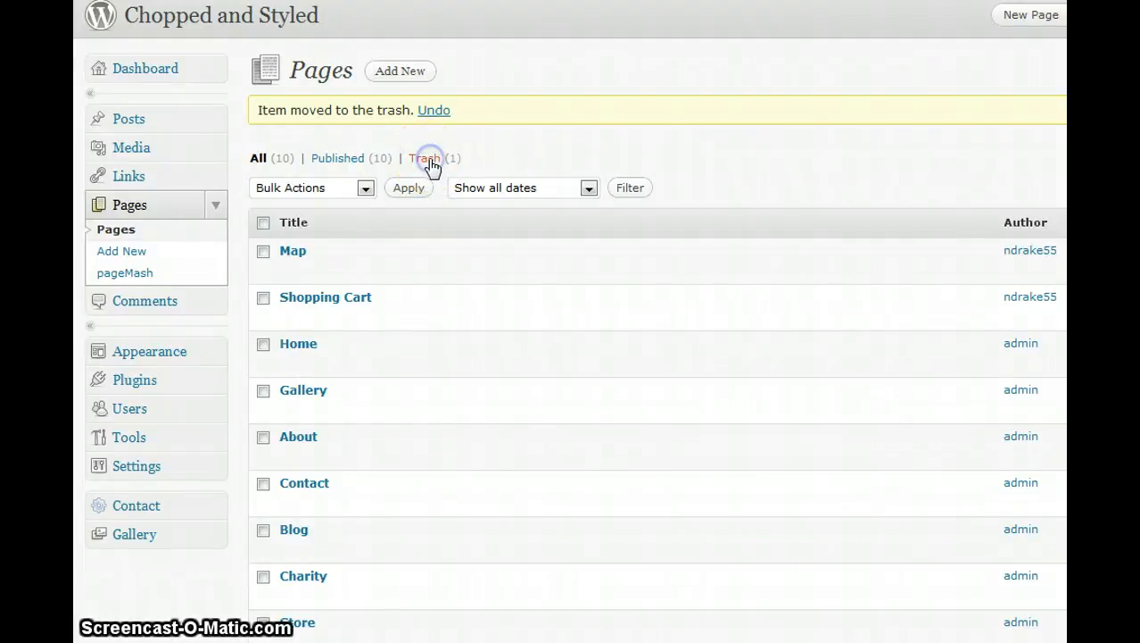
mouse_move(331, 200)
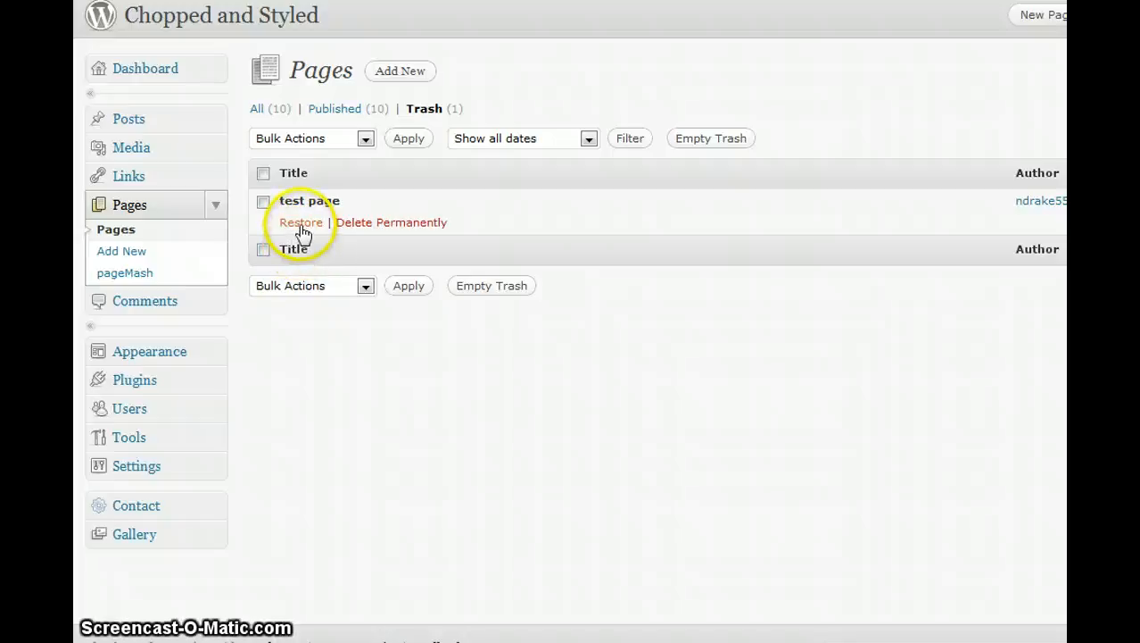
click(382, 230)
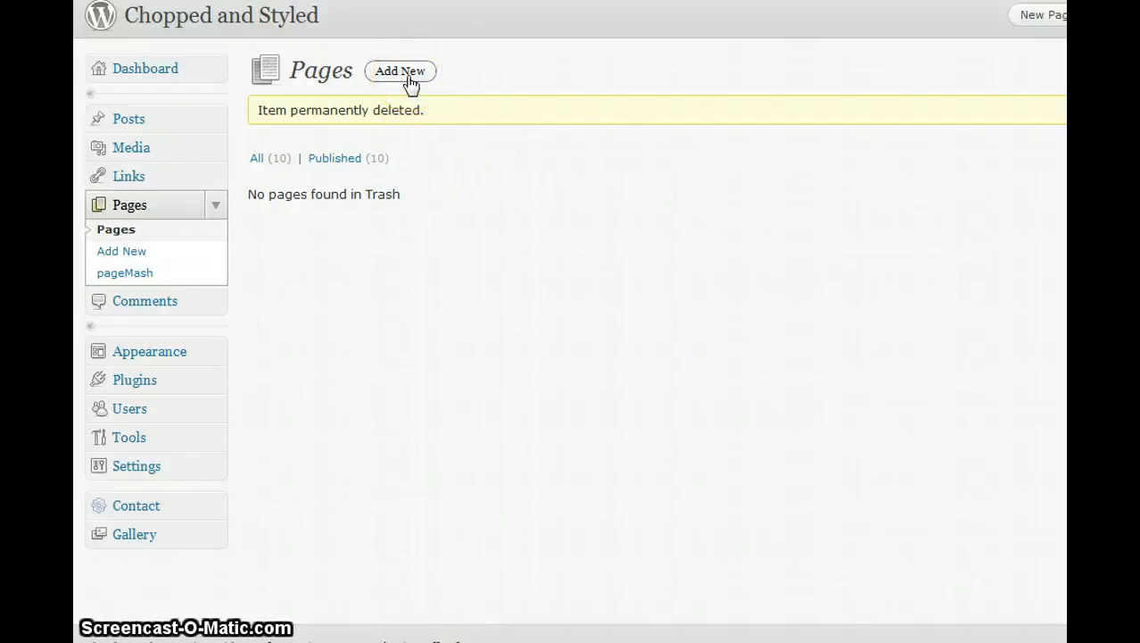
Create a new page titled "test" with the body text "this is my test page.".
click(130, 233)
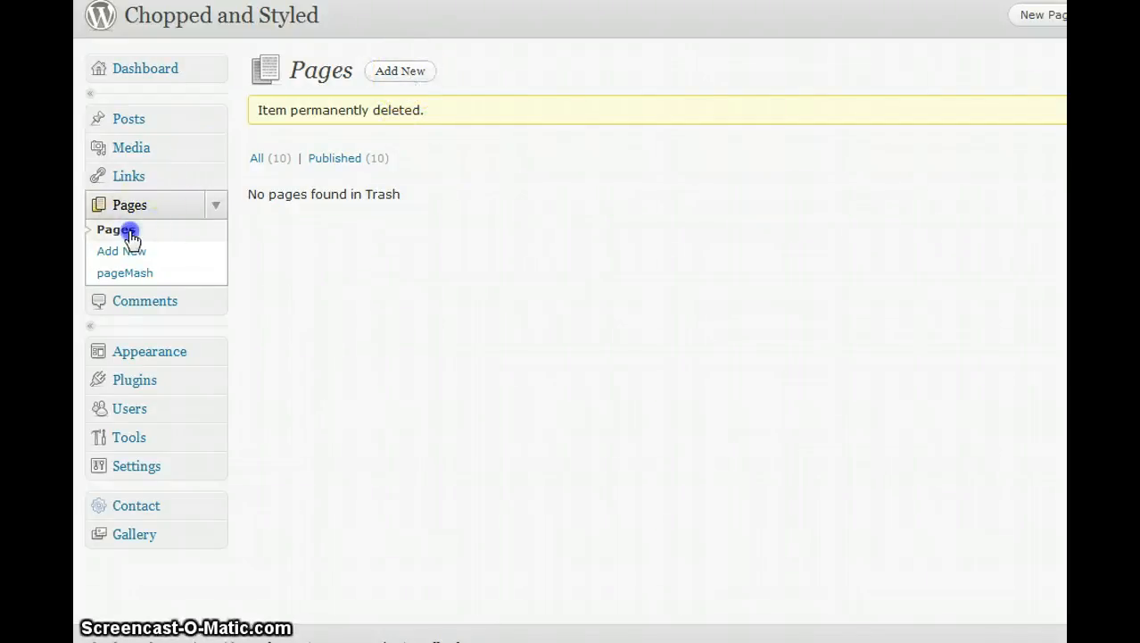
click(413, 72)
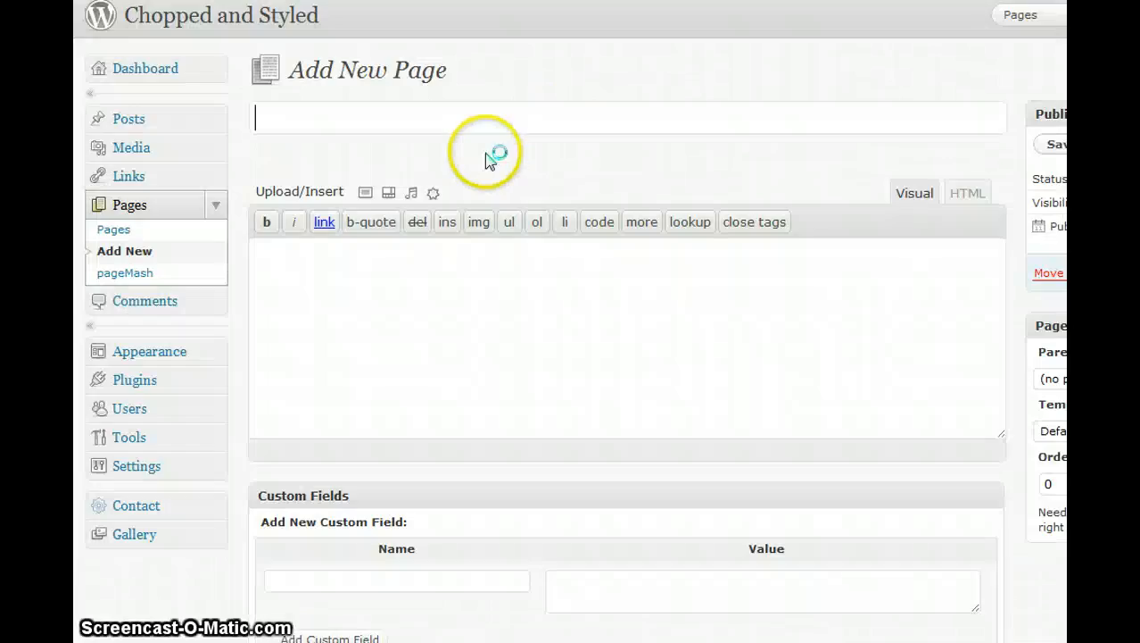
click(404, 119)
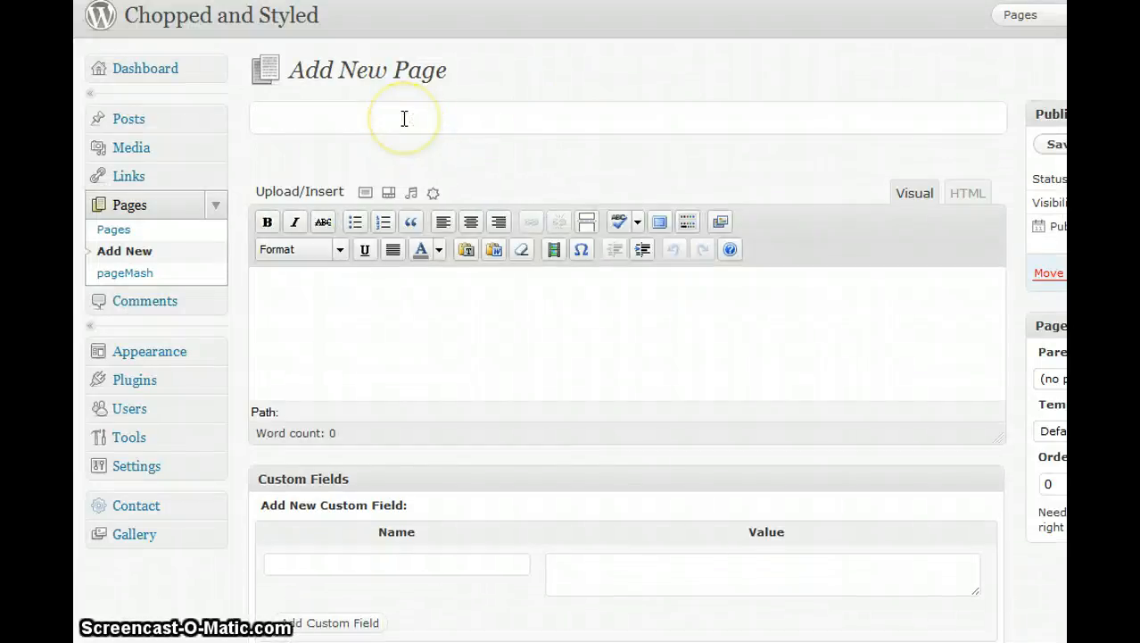
click(386, 331)
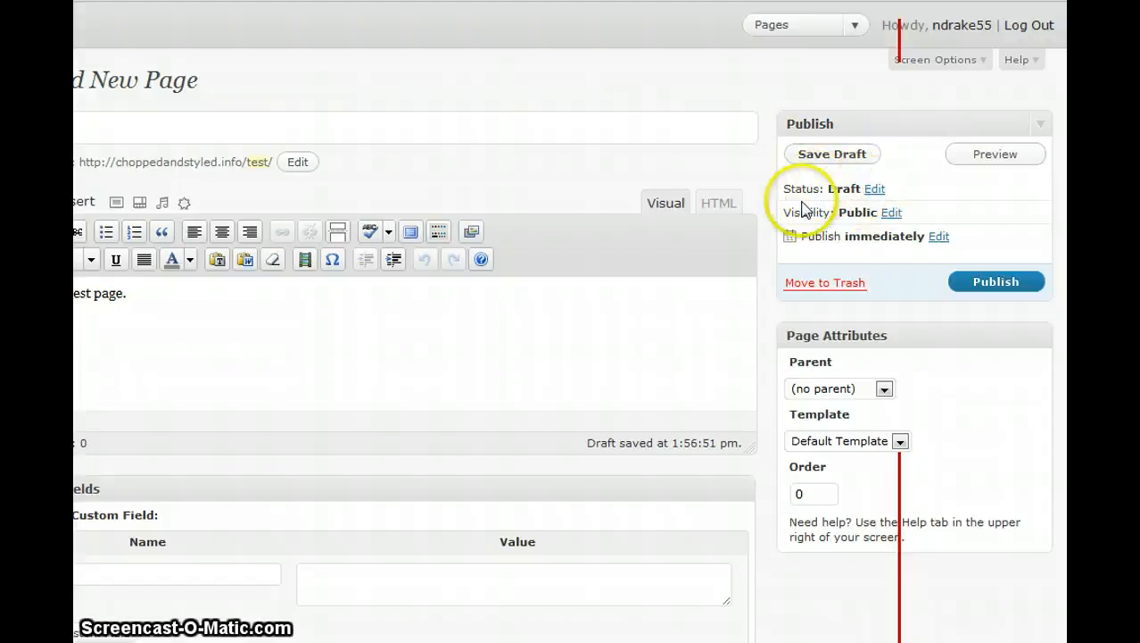
Examine the new page's publishing status choices and its publish date settings, cancelling out of both.
click(875, 189)
click(890, 209)
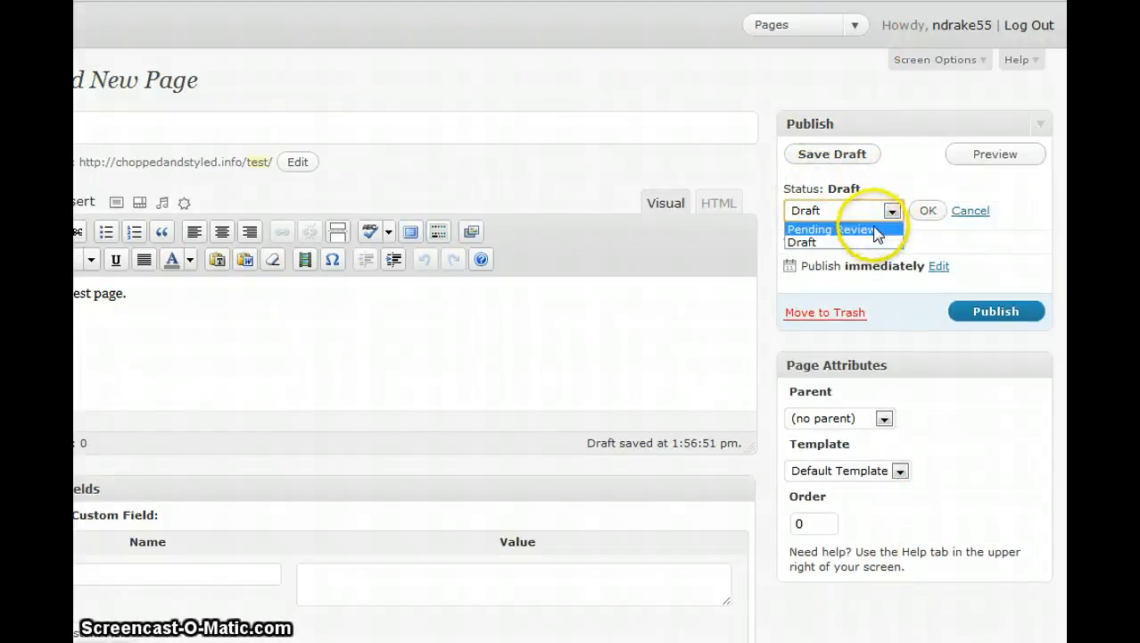
click(970, 211)
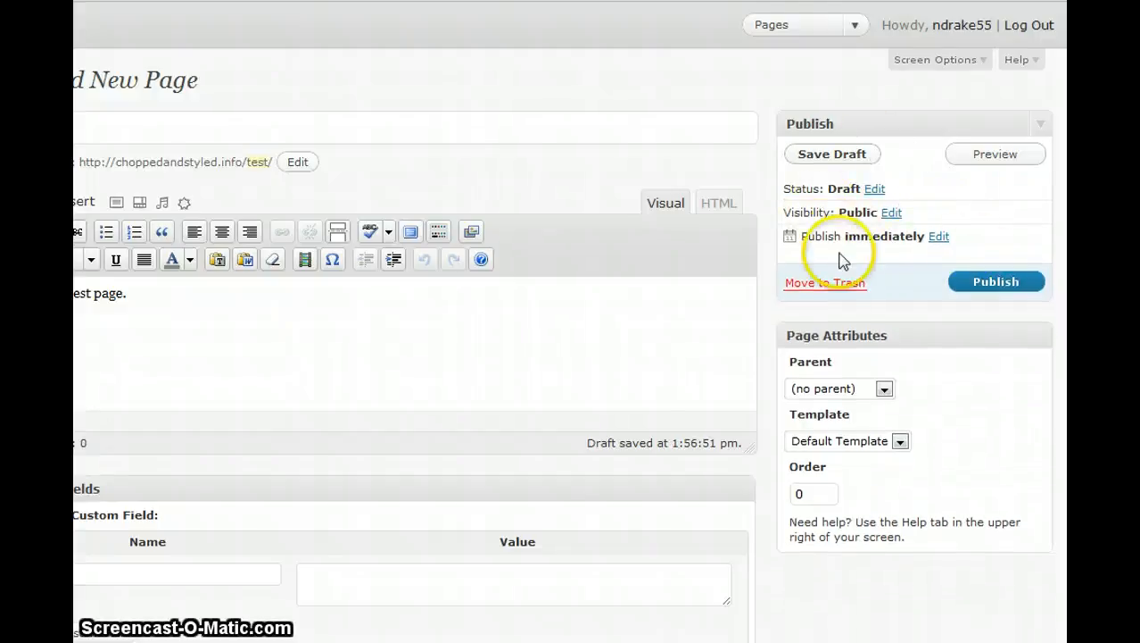
click(941, 238)
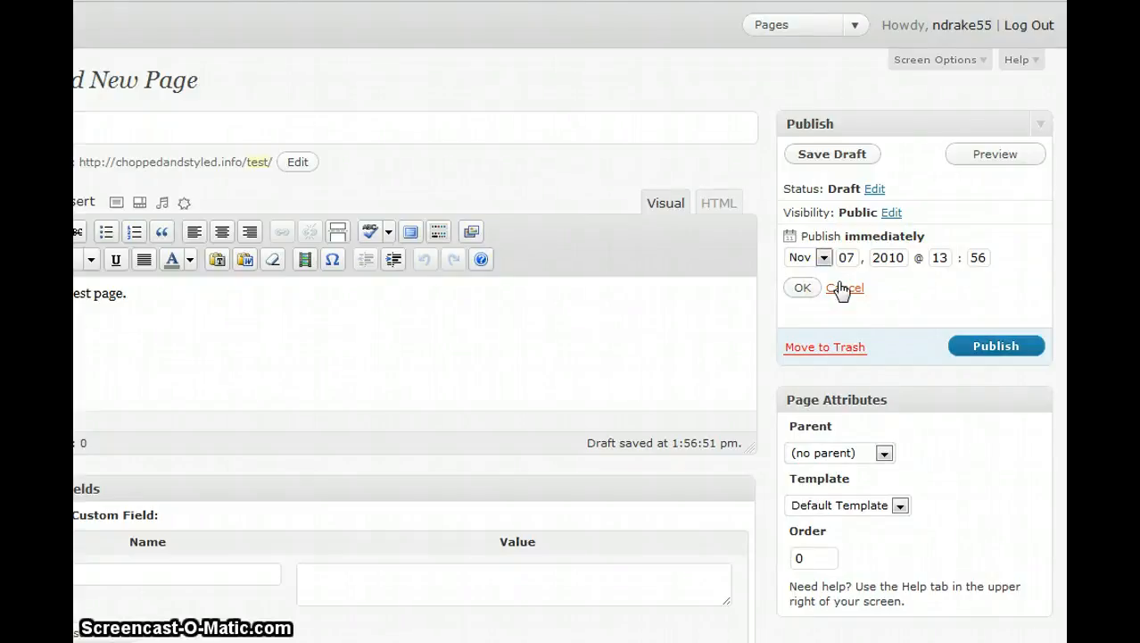
click(843, 288)
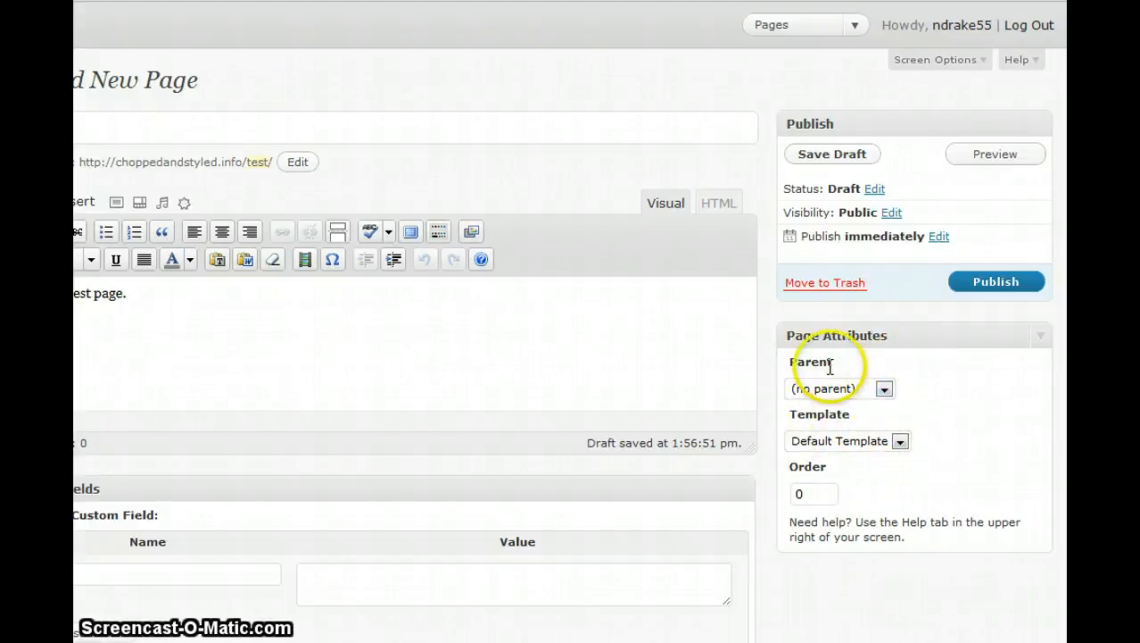
Examine the available parent pages and templates in the new page's attributes without choosing any.
click(886, 390)
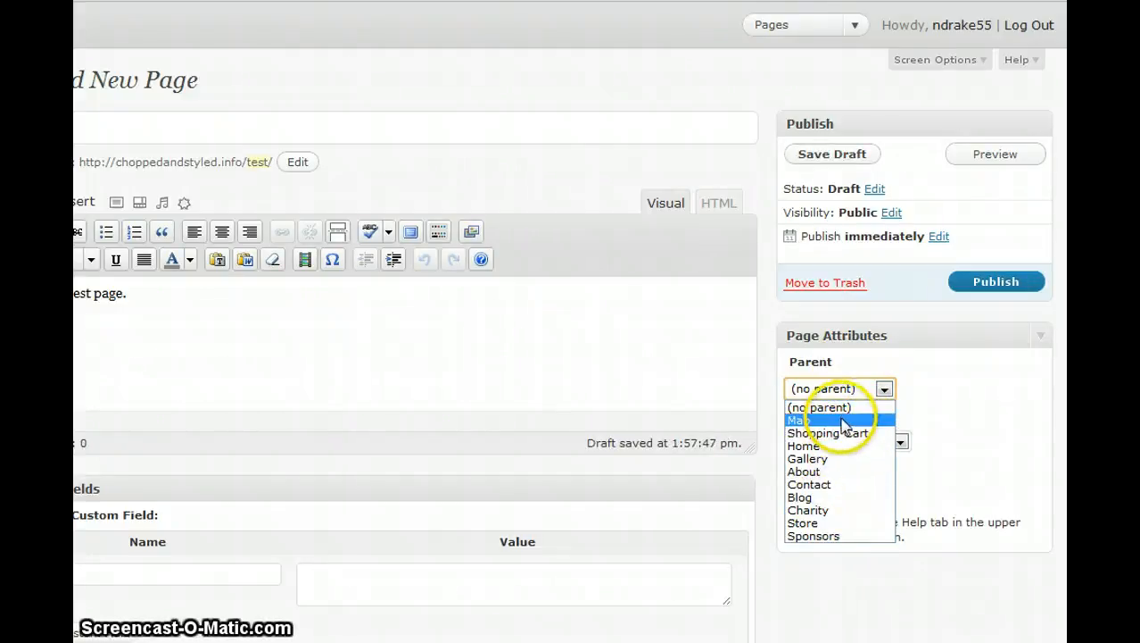
click(954, 382)
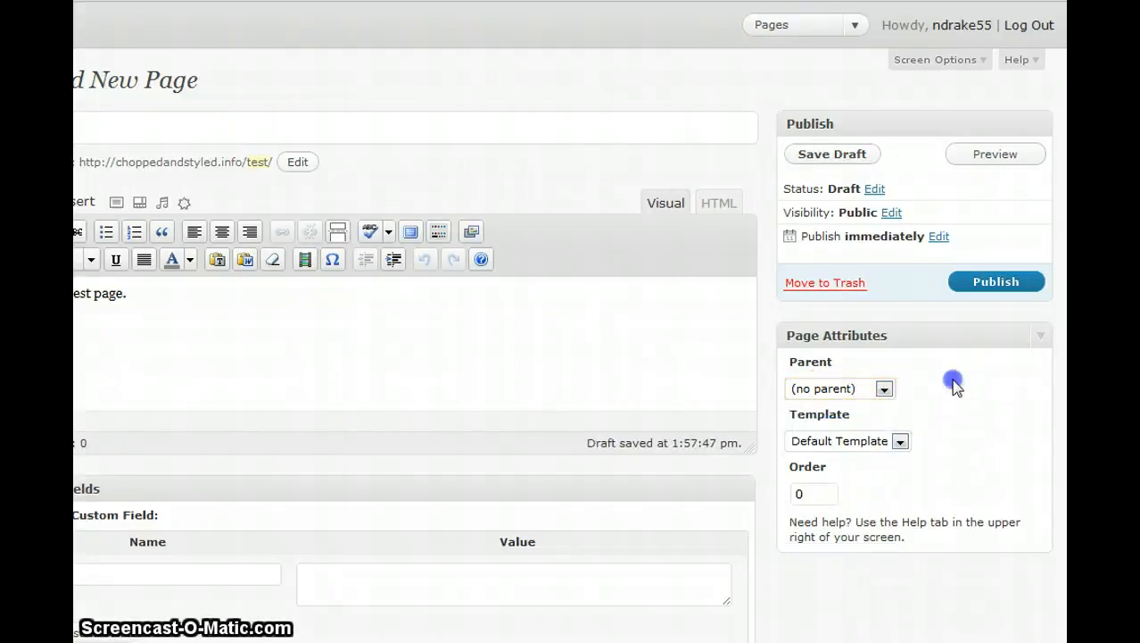
click(898, 447)
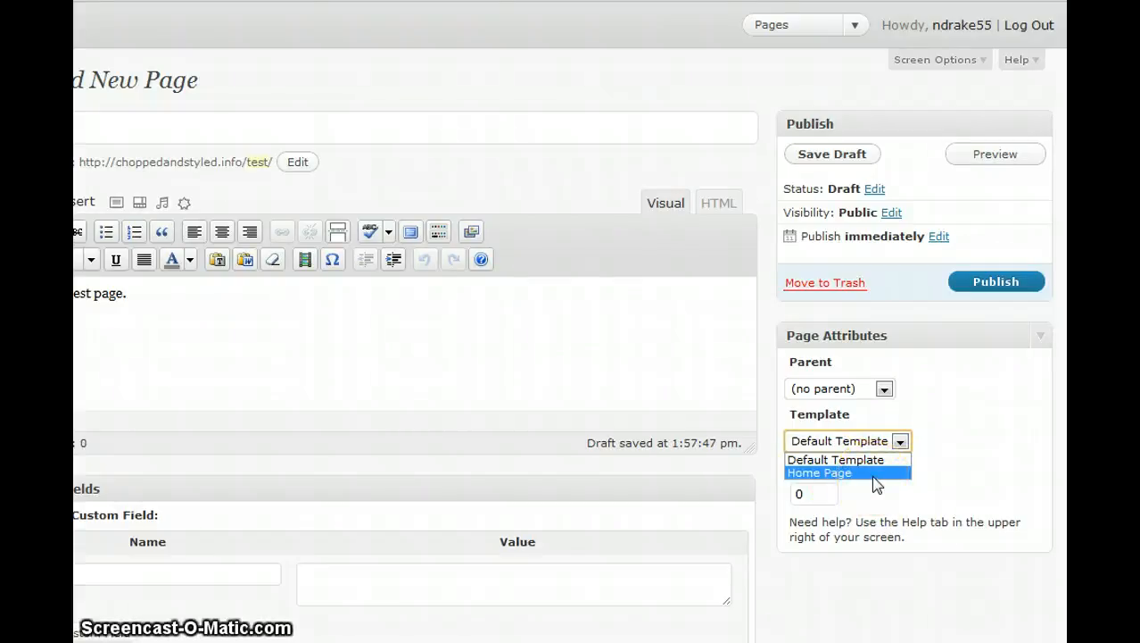
click(946, 462)
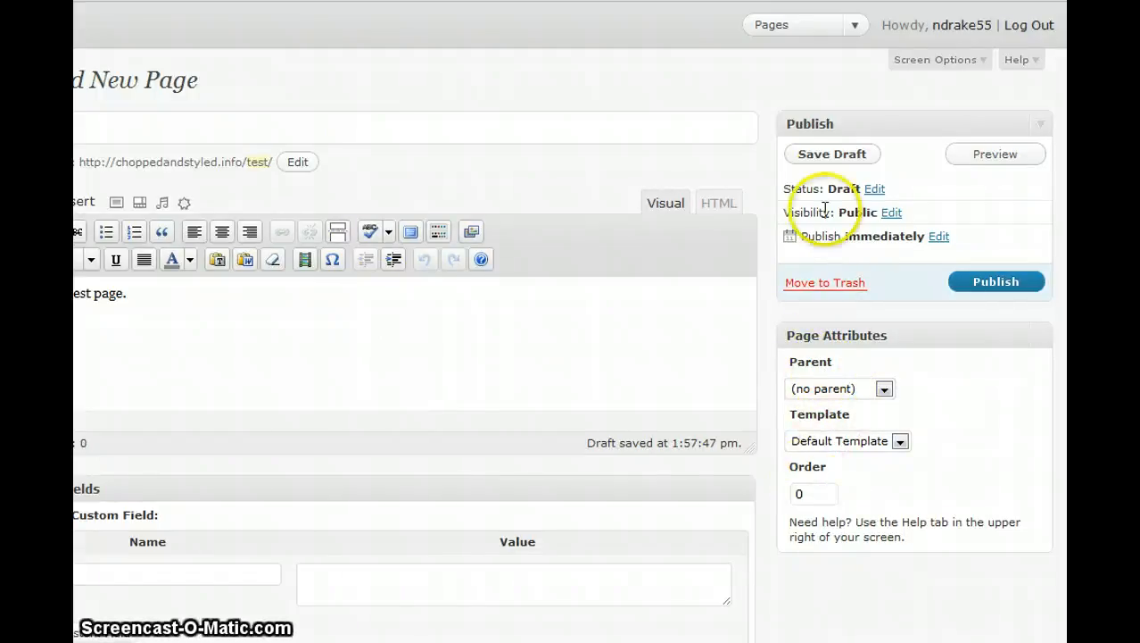
Publish the new page and view it on the live site through its "test" navigation entry.
click(977, 282)
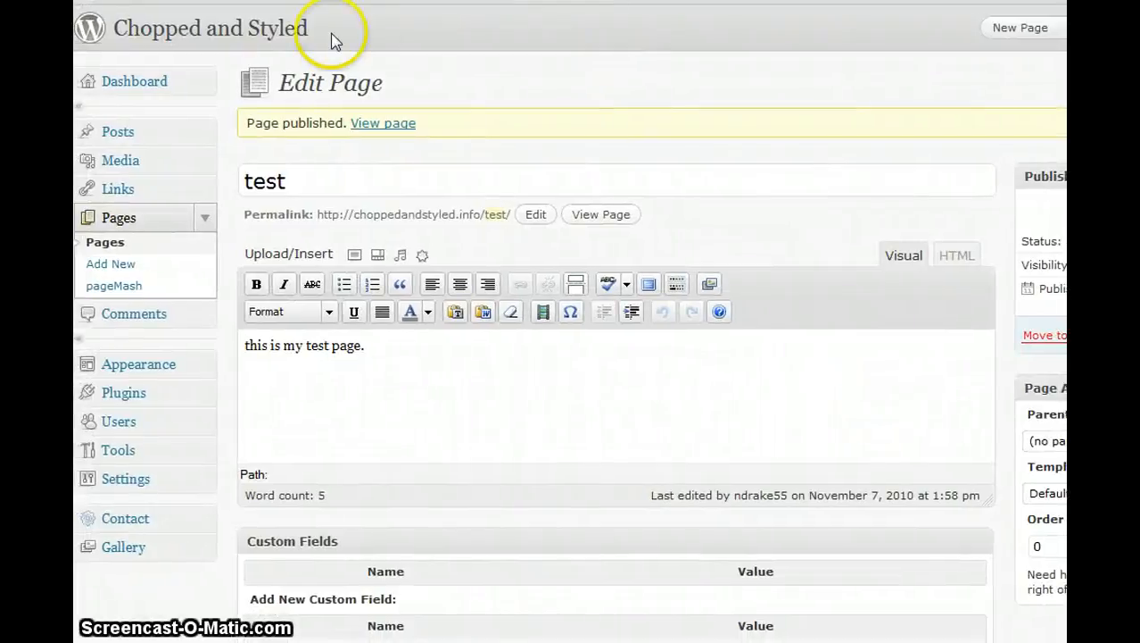
click(276, 29)
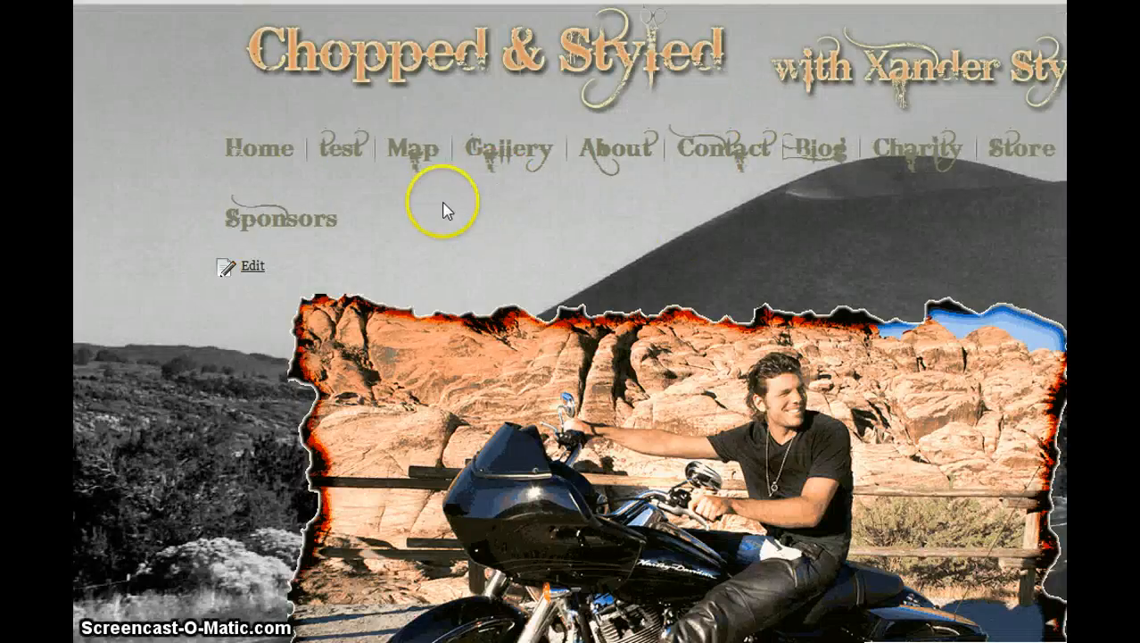
click(353, 155)
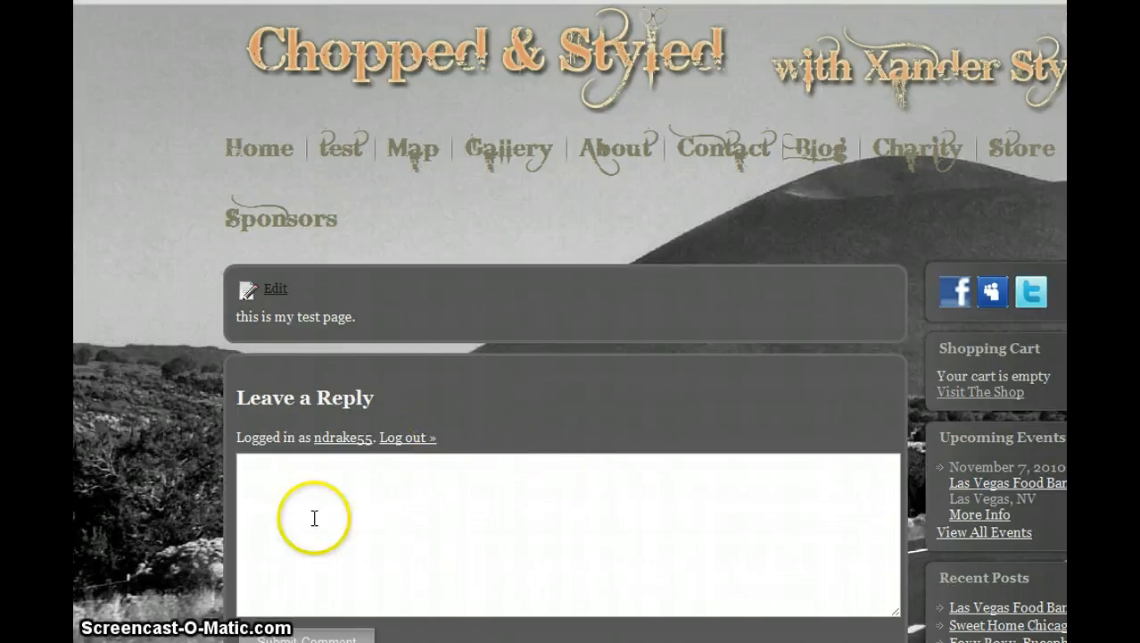
Open the published test page for editing and disallow comments in its discussion settings.
click(274, 286)
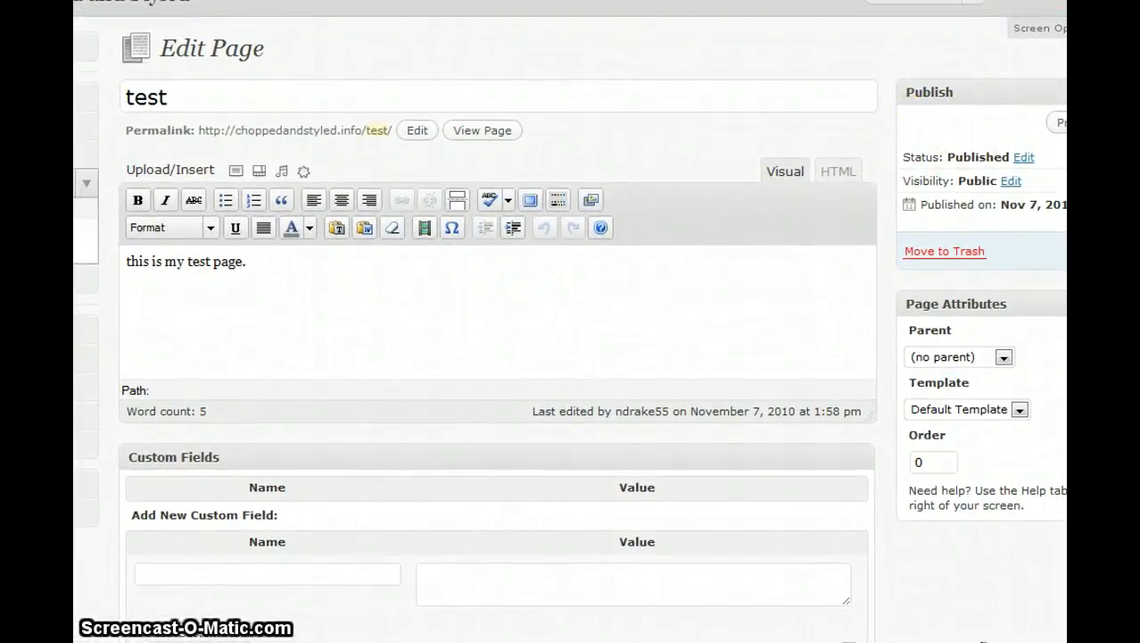
scroll(497, 321, down, 10)
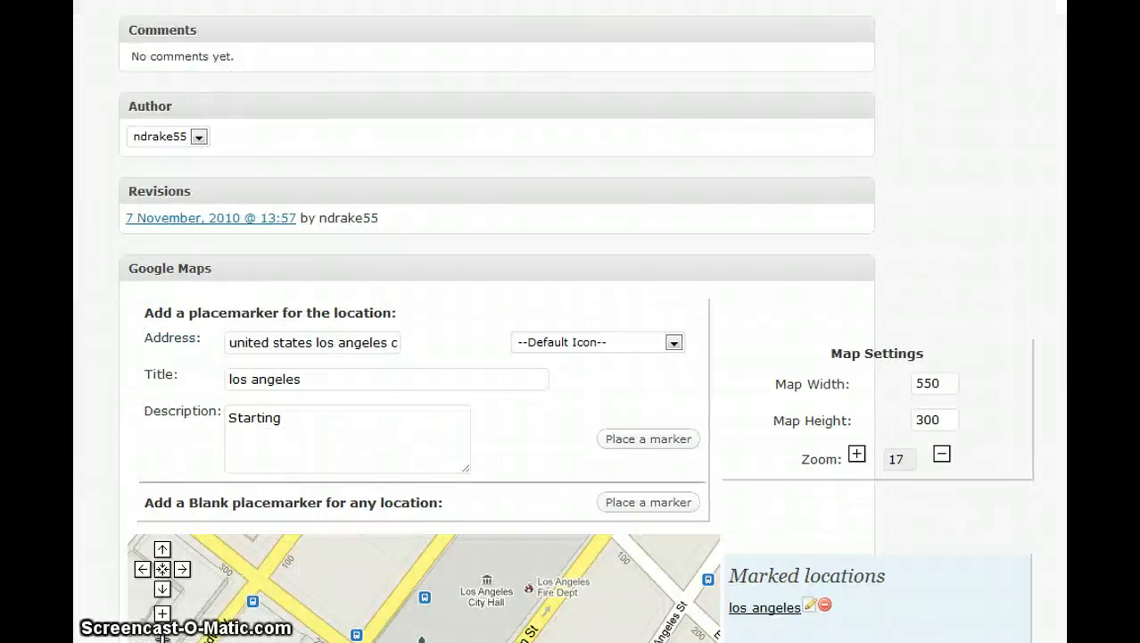
scroll(497, 321, up, 2)
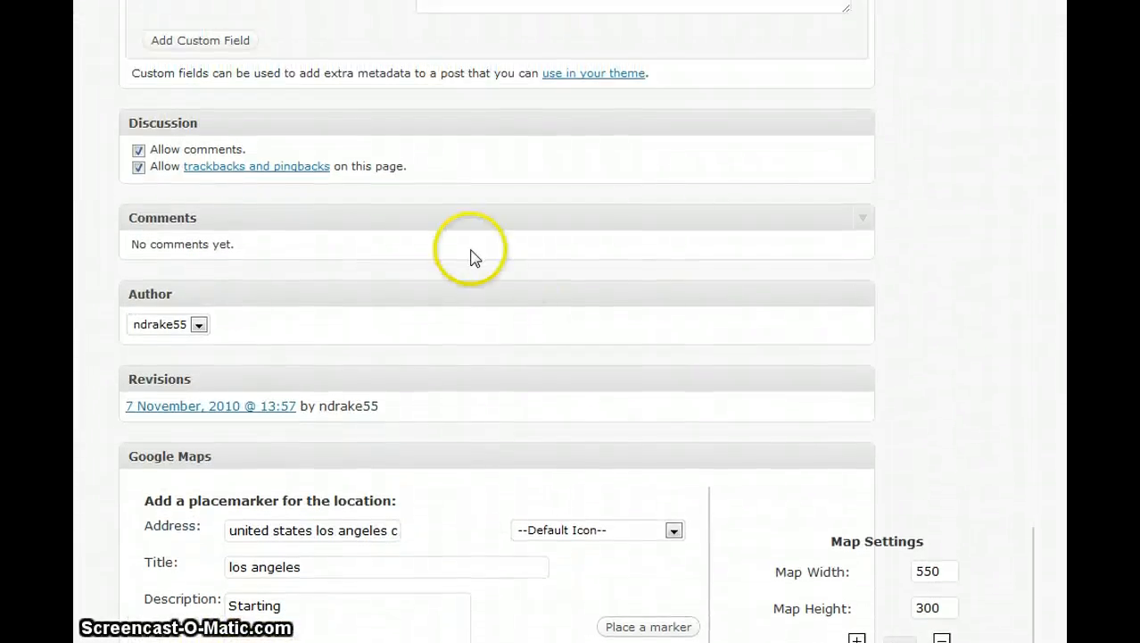
click(138, 150)
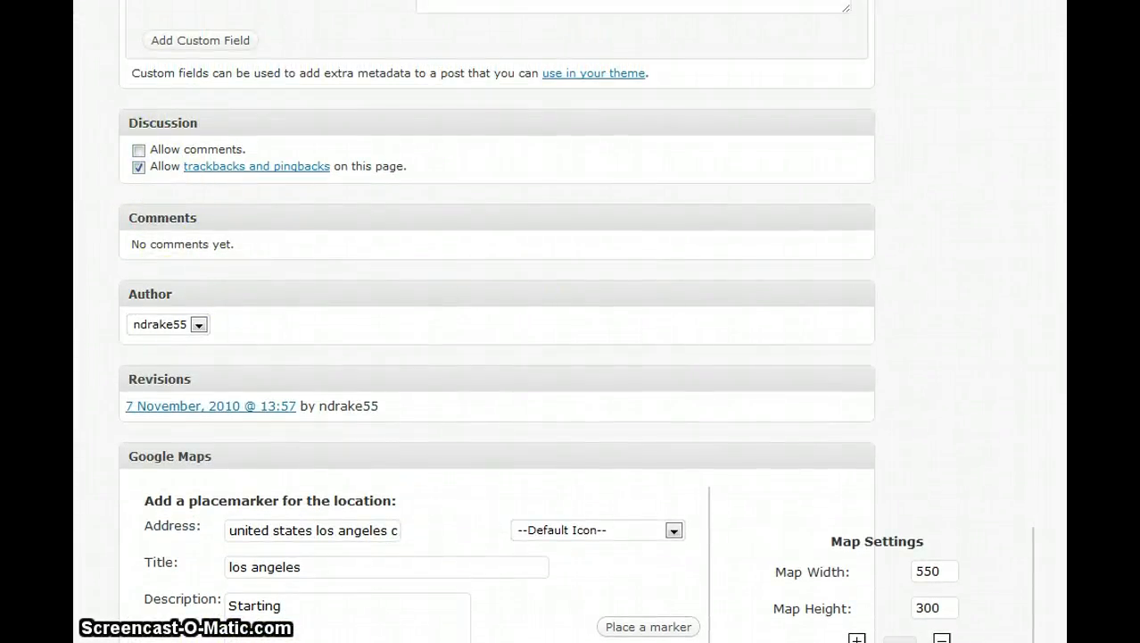
Set the test page's parent to About and update the page.
scroll(571, 321, up, 1)
scroll(497, 322, up, 7)
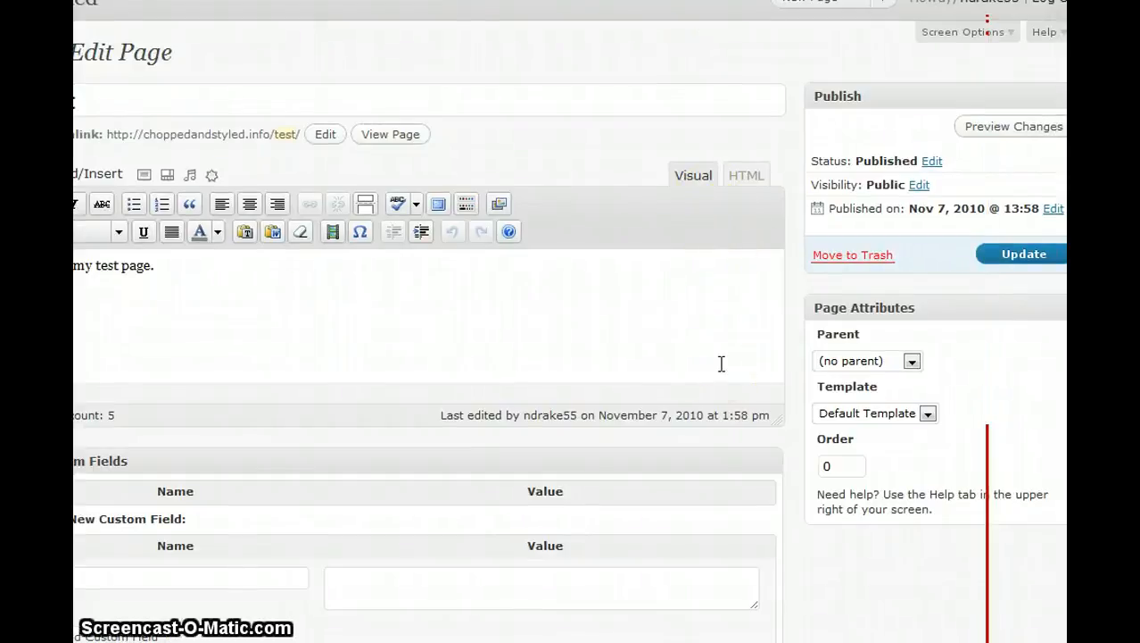
click(913, 362)
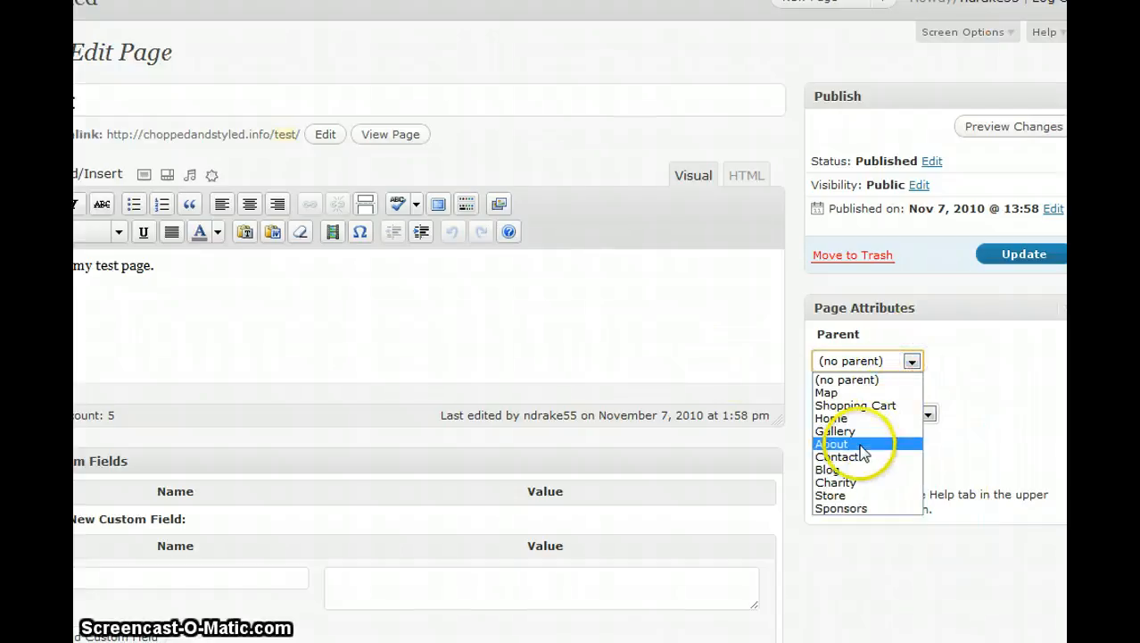
click(861, 441)
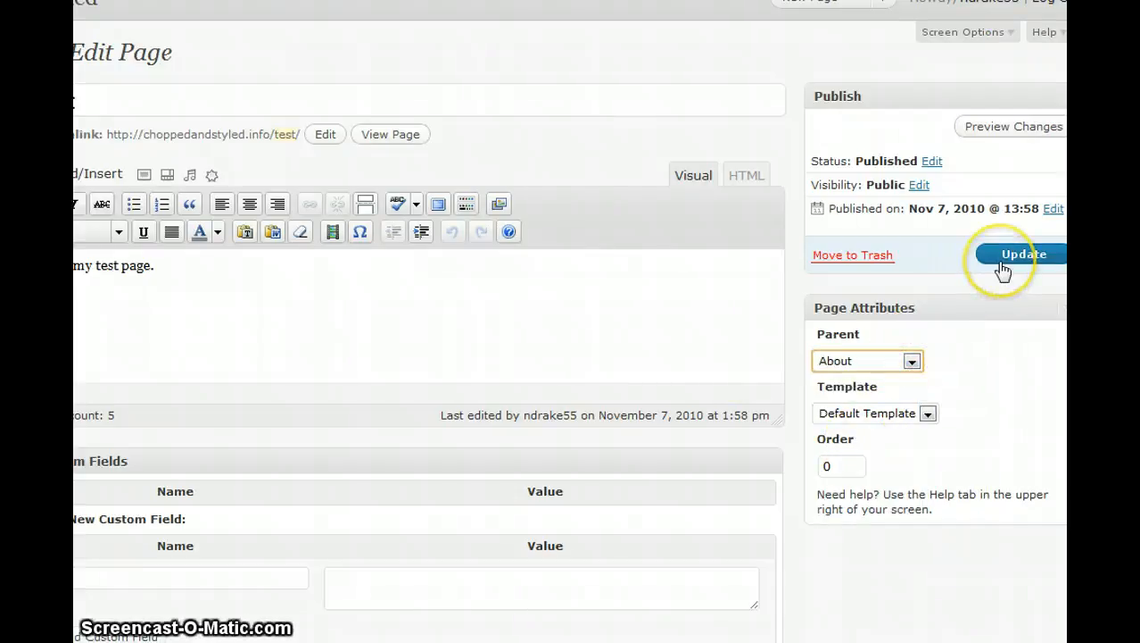
click(1002, 263)
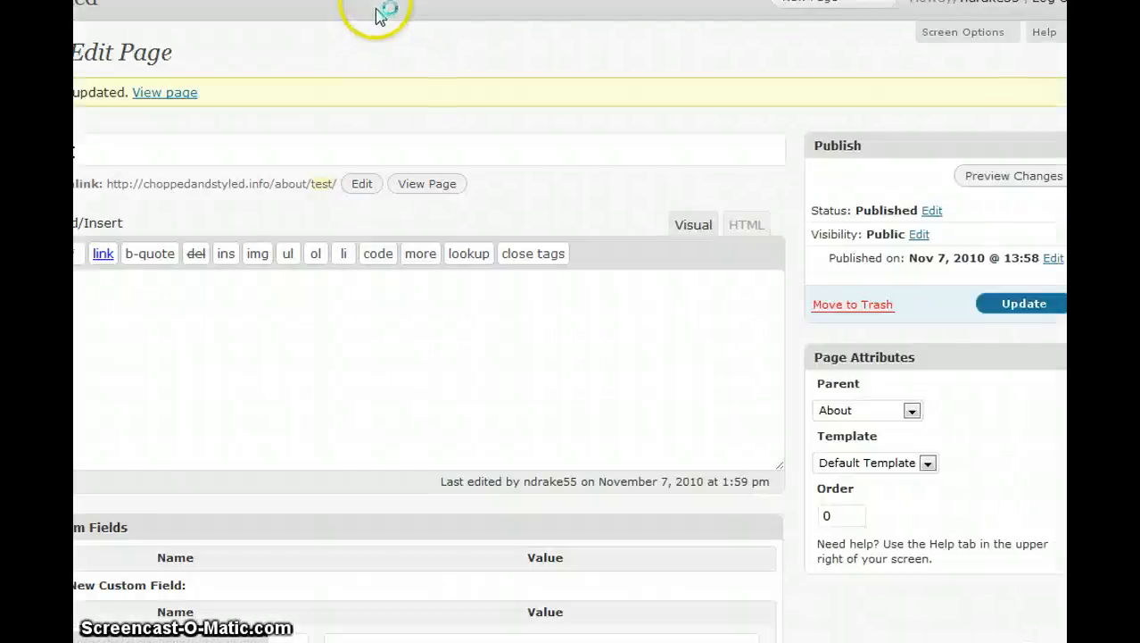
View the updated test page on the live site and check its entry beneath About in the navigation.
click(437, 184)
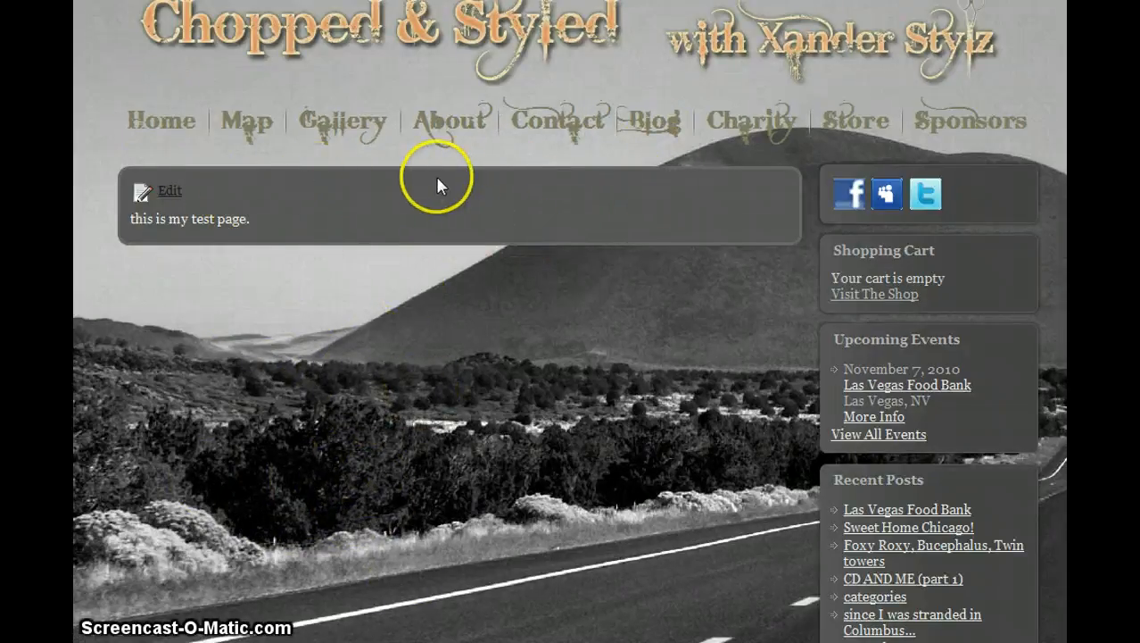
mouse_move(455, 116)
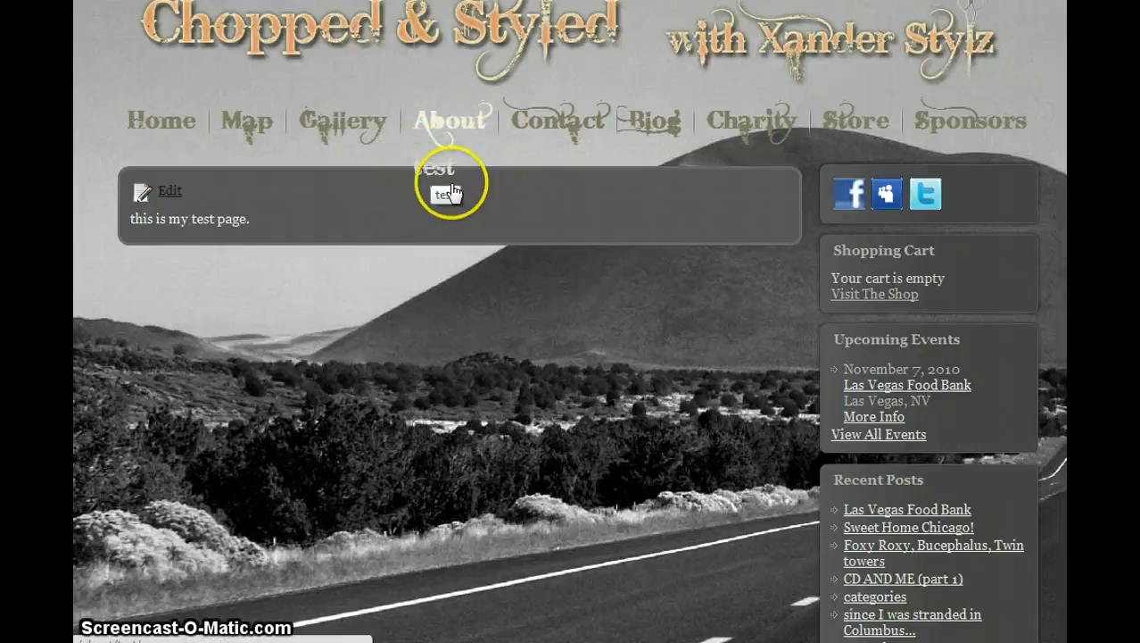
click(539, 200)
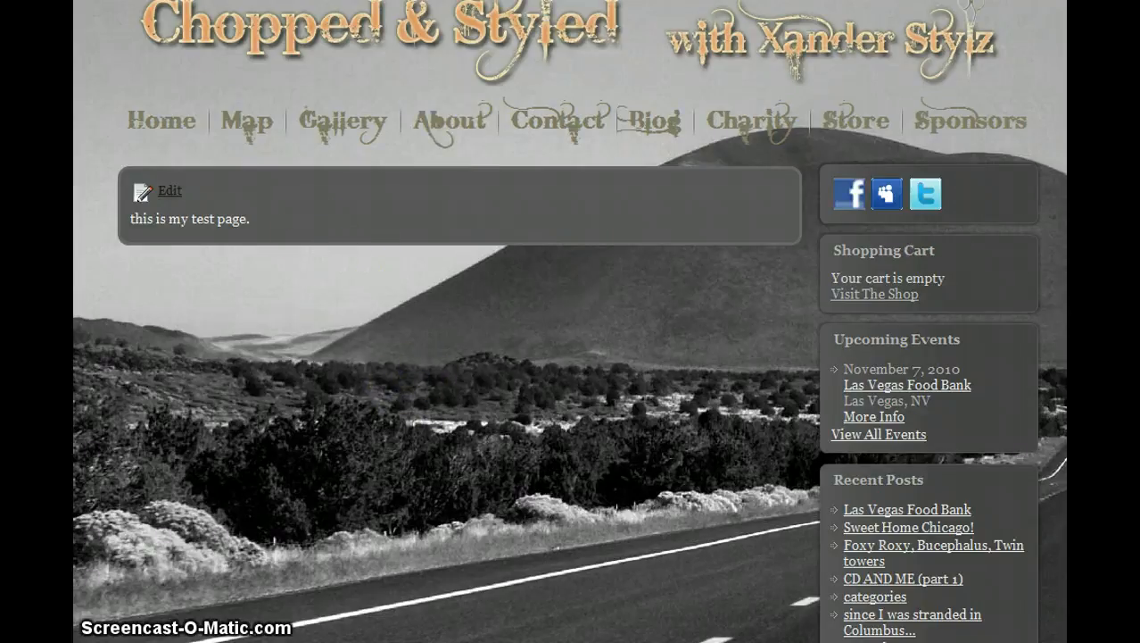
Return to the test page's editor from the live site and open the pageMash page manager.
click(169, 191)
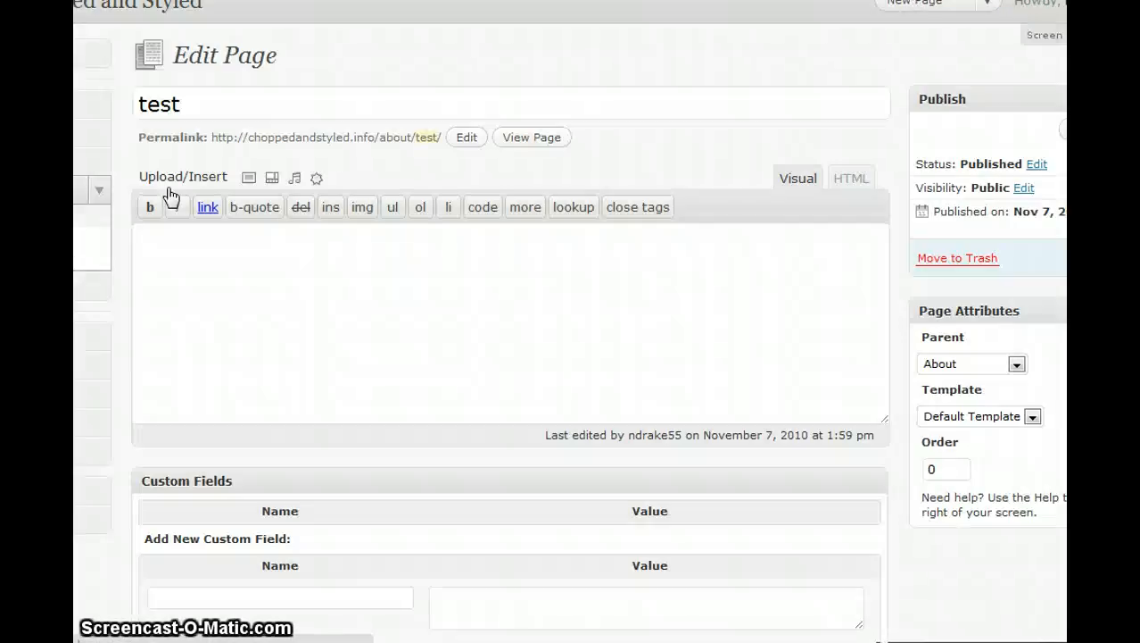
click(367, 284)
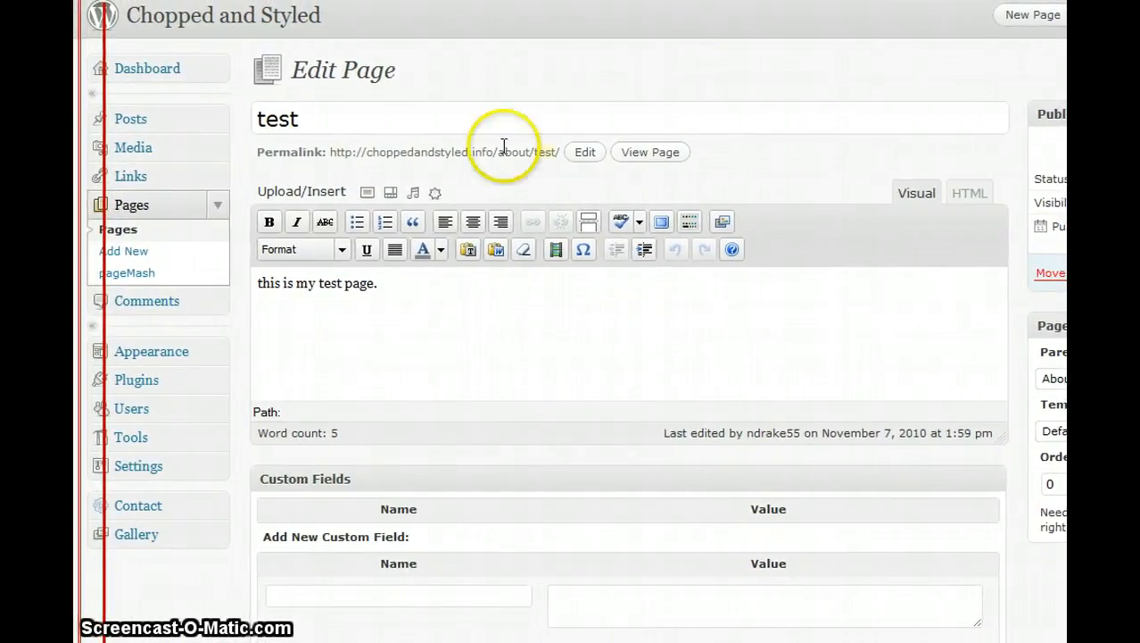
click(574, 288)
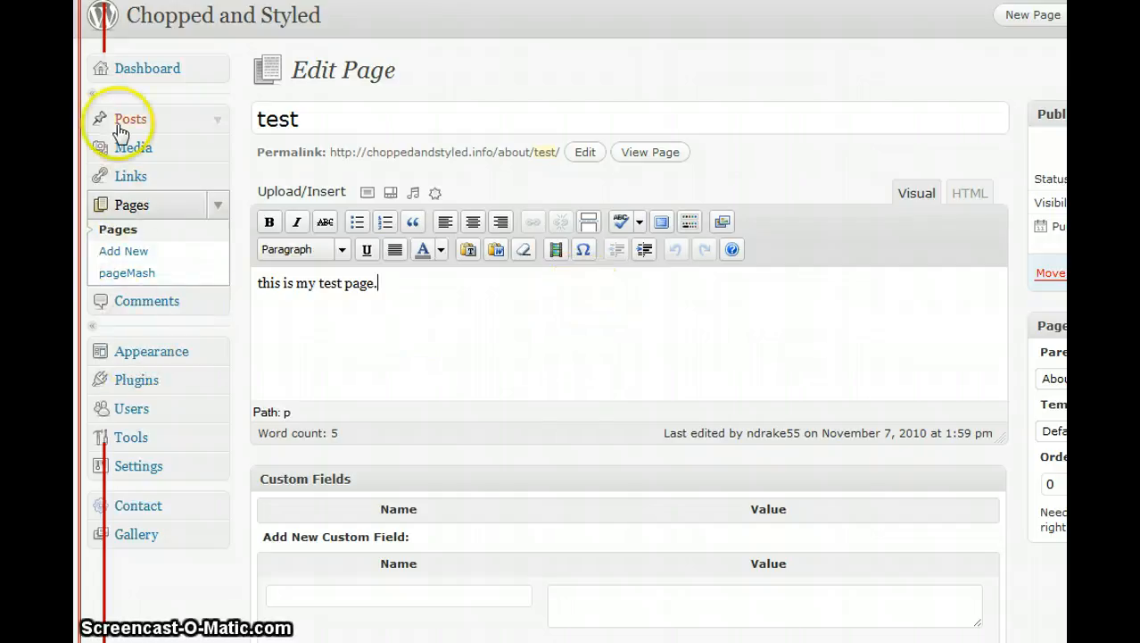
click(134, 206)
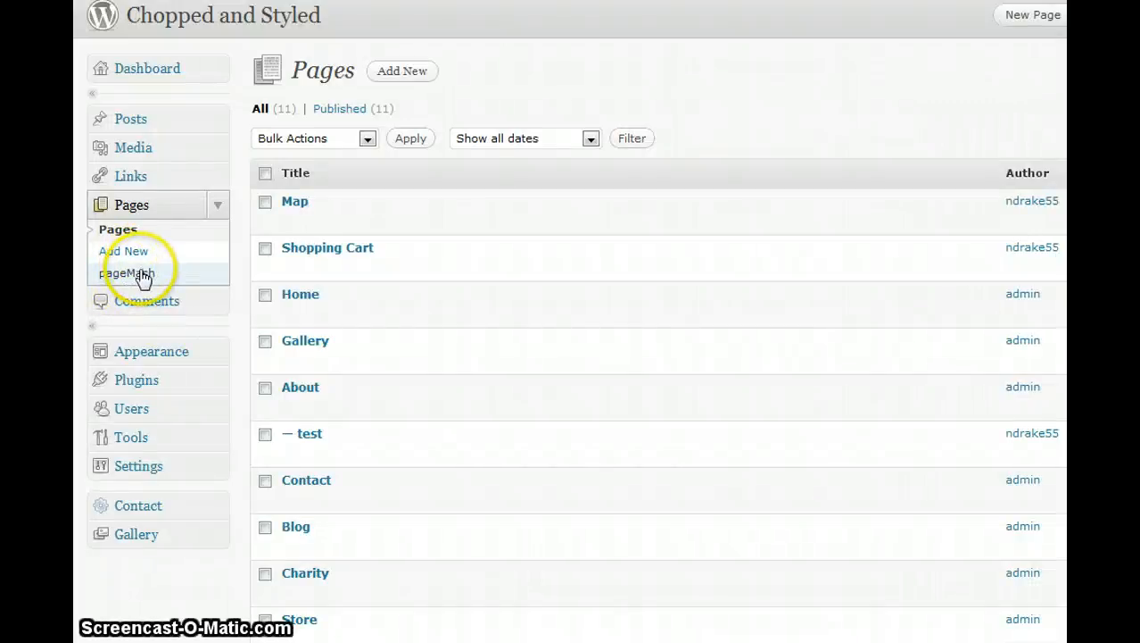
click(143, 277)
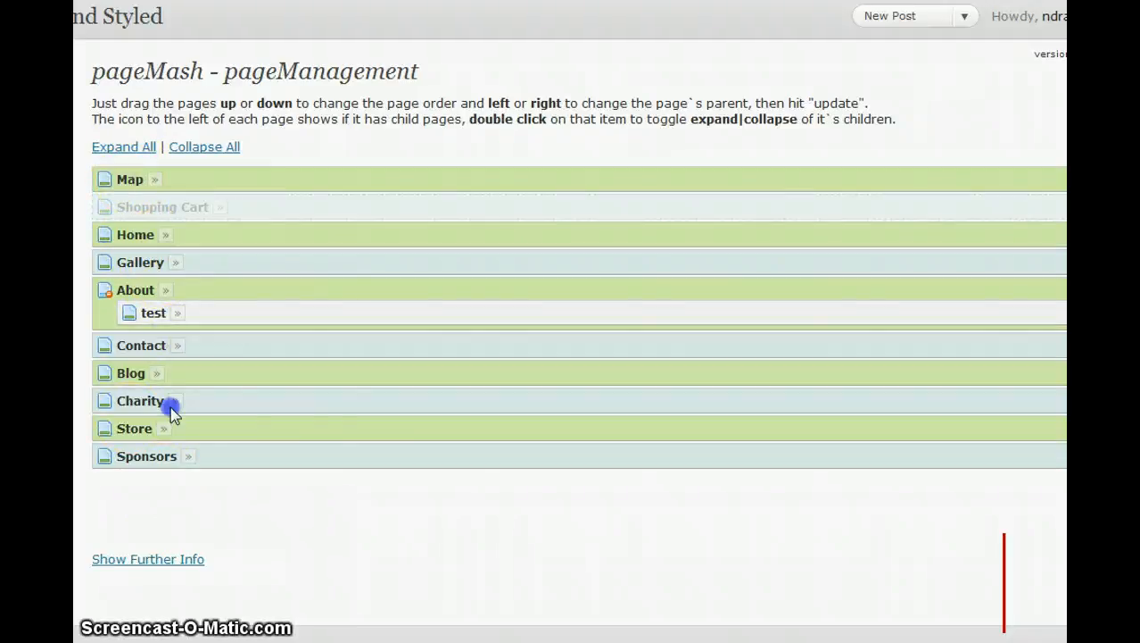
Reorder the pages by moving Map to the end, Store below Sponsors, Blog between Sponsors and Store, and Contact after Map.
drag(172, 413, 117, 464)
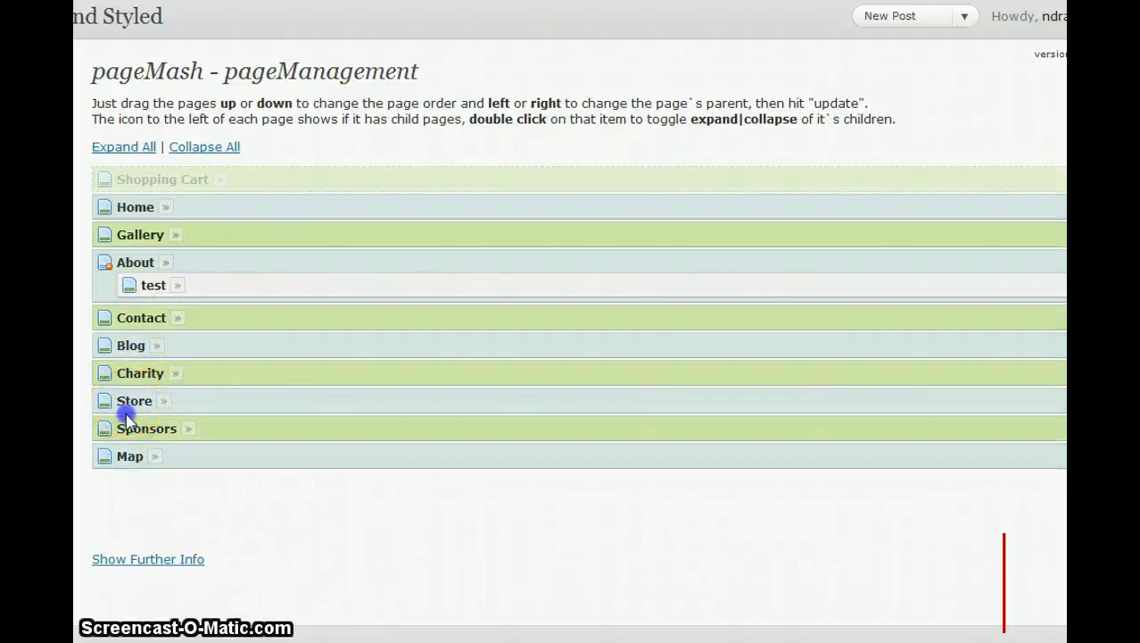
drag(125, 415, 102, 434)
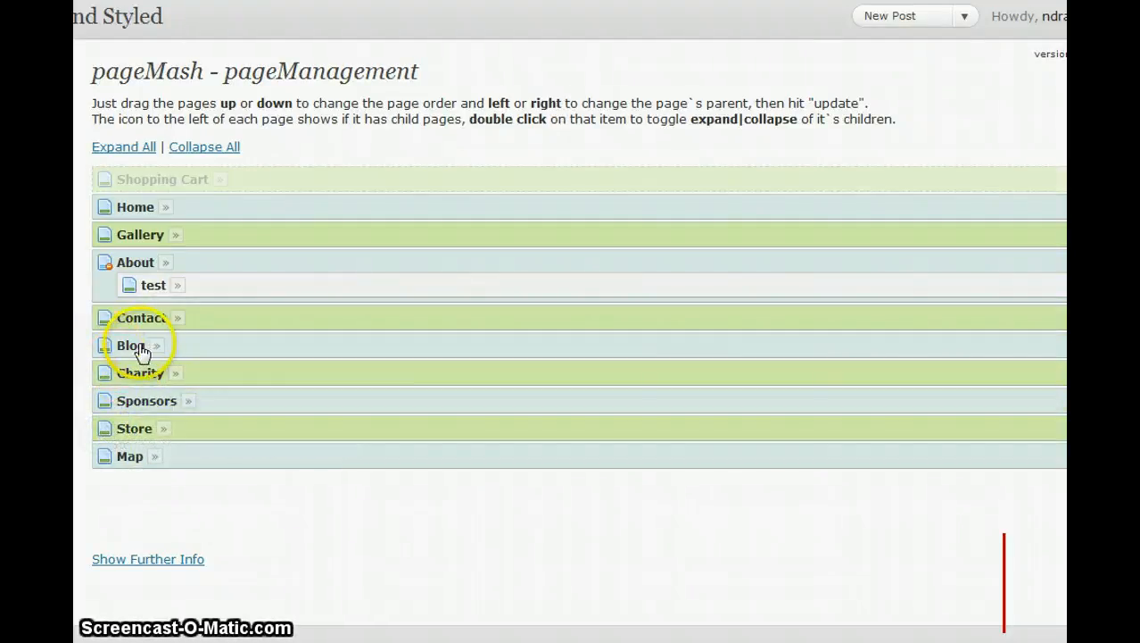
drag(141, 350, 92, 403)
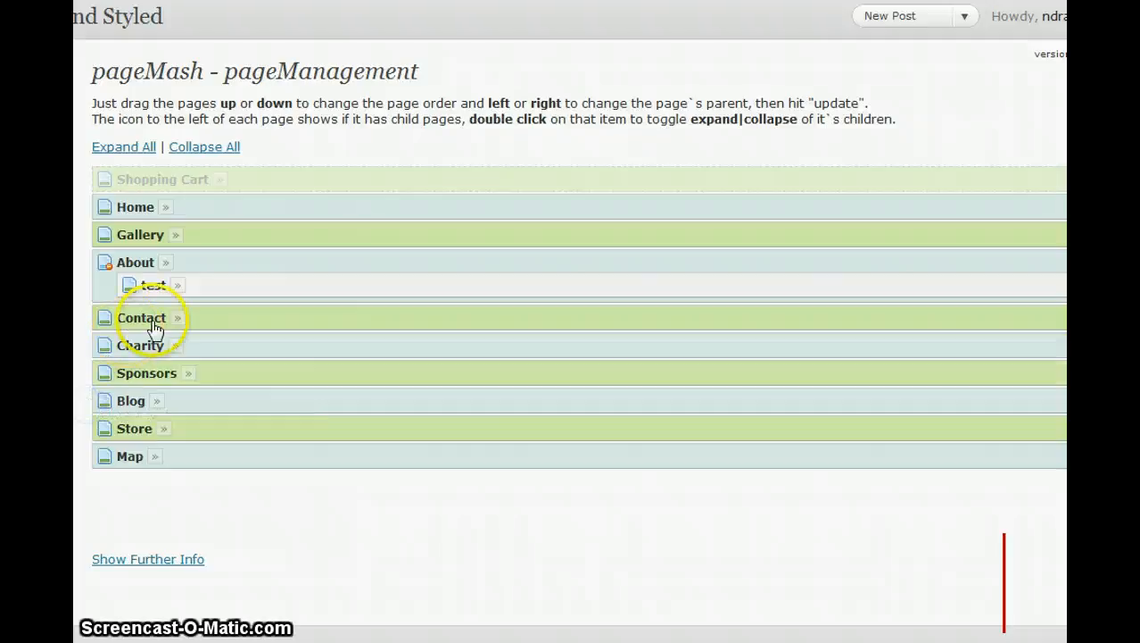
drag(140, 325, 102, 471)
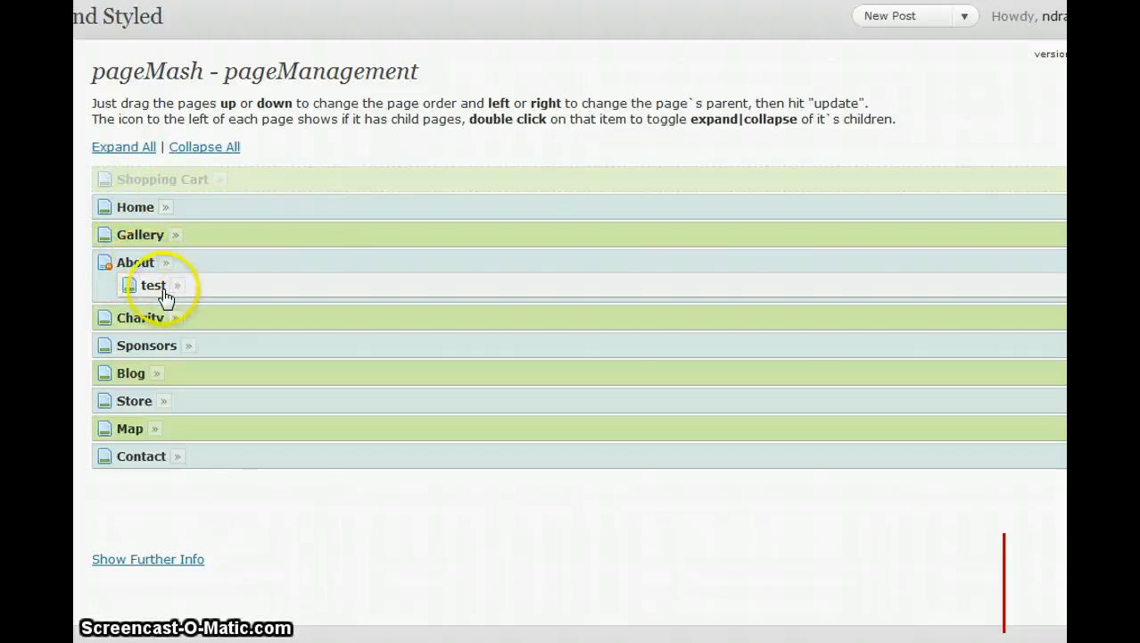
Hide the test page under About and save the changes to the page order and visibility.
mouse_move(193, 286)
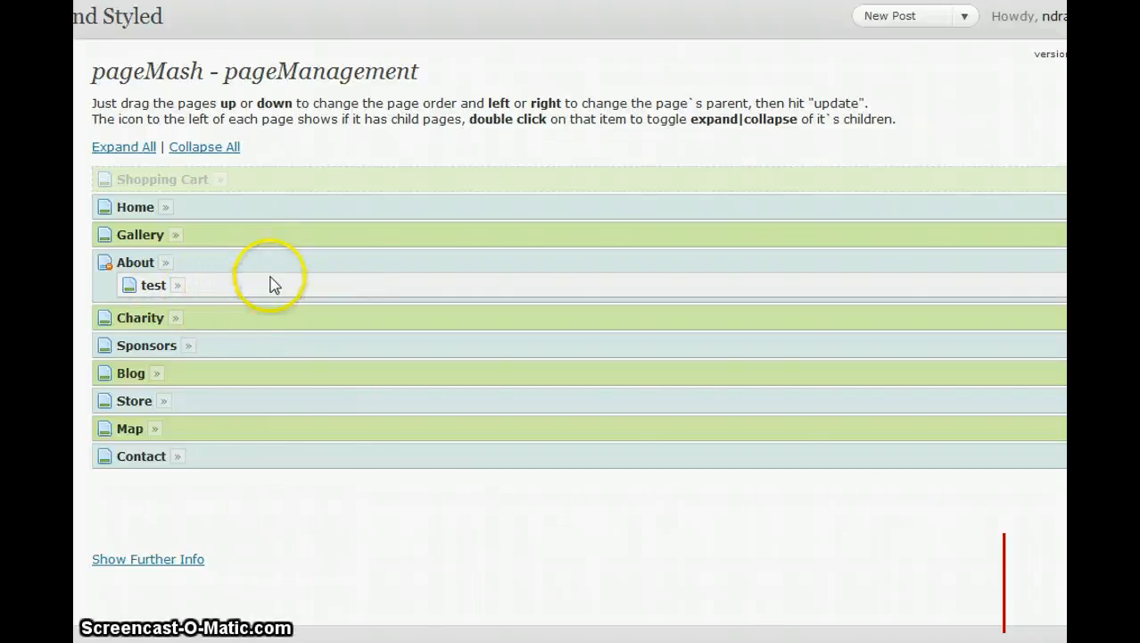
mouse_move(186, 285)
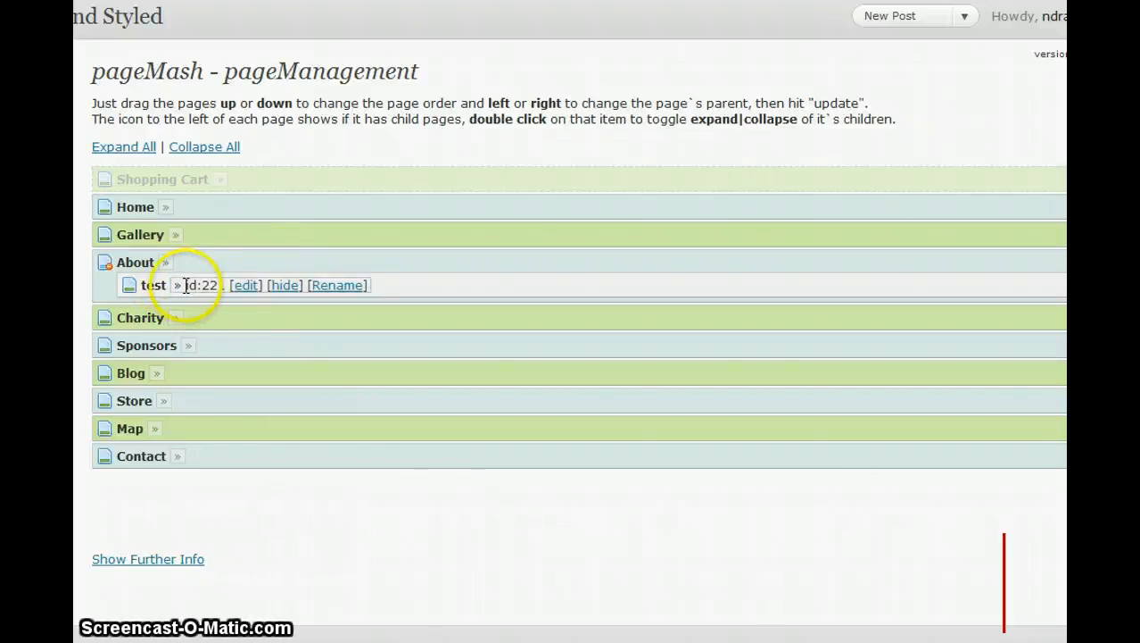
click(284, 285)
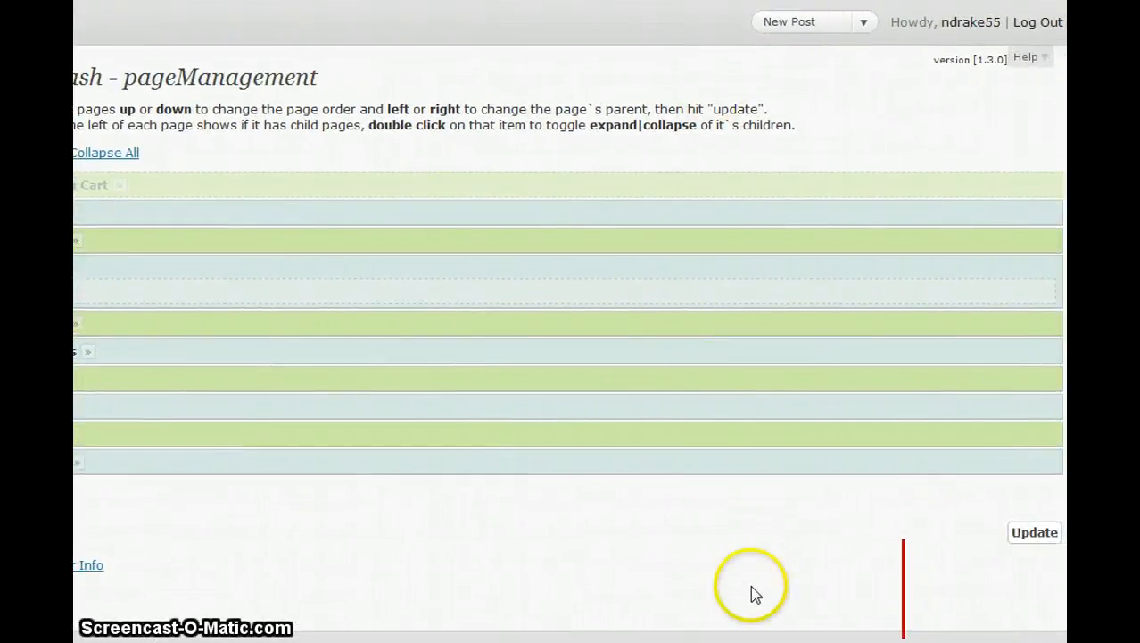
click(1033, 540)
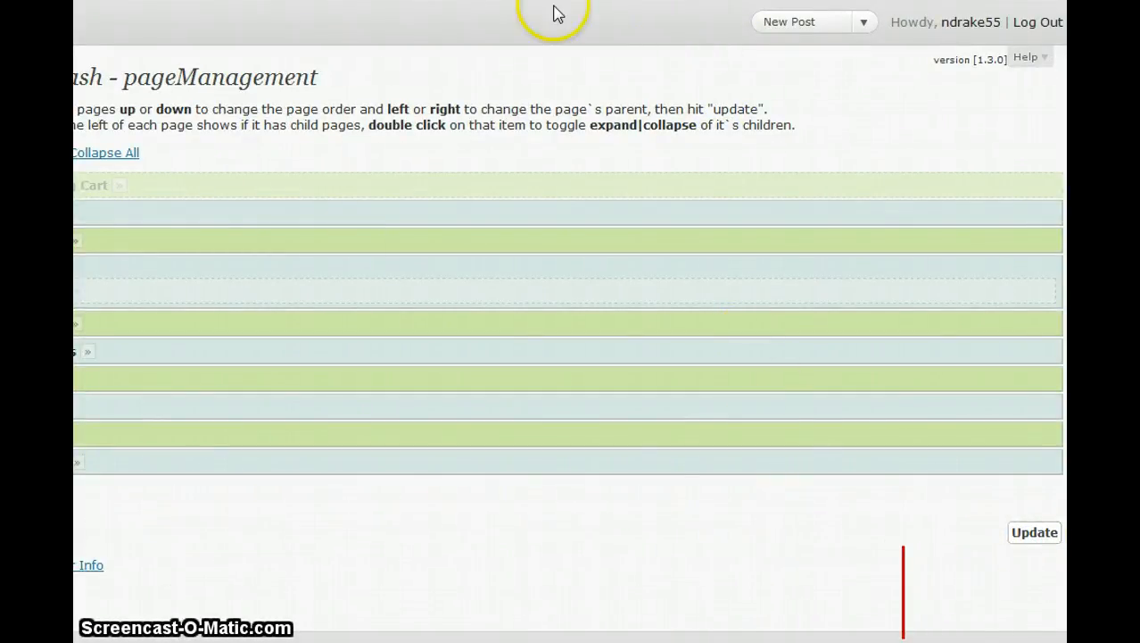
click(124, 513)
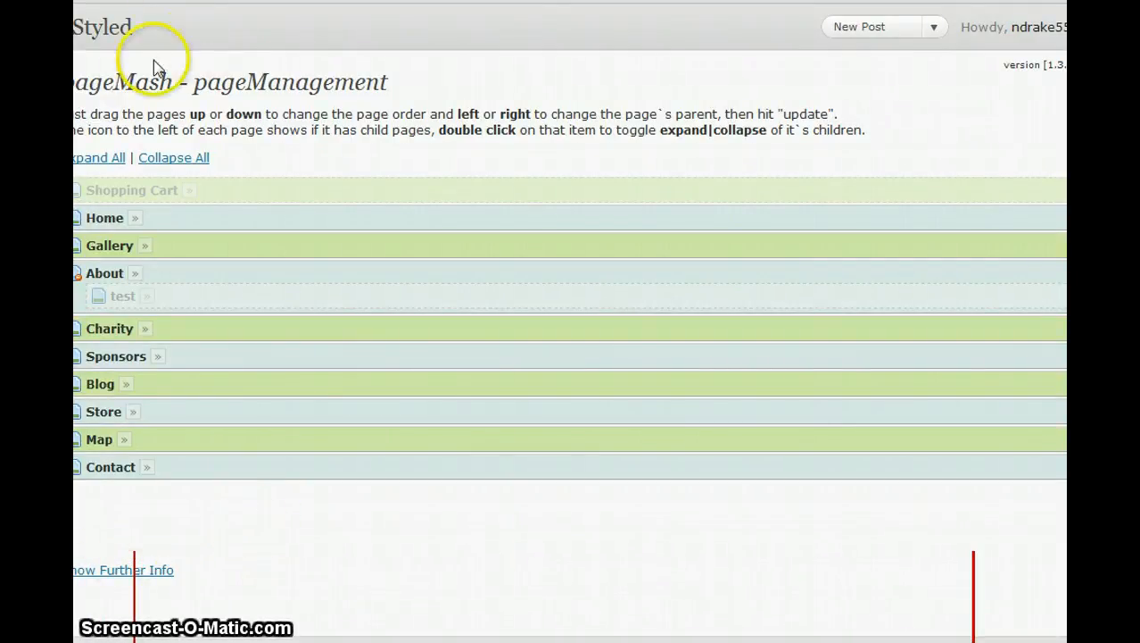
Check the navigation on the live site and open its Gallery page for editing.
click(114, 28)
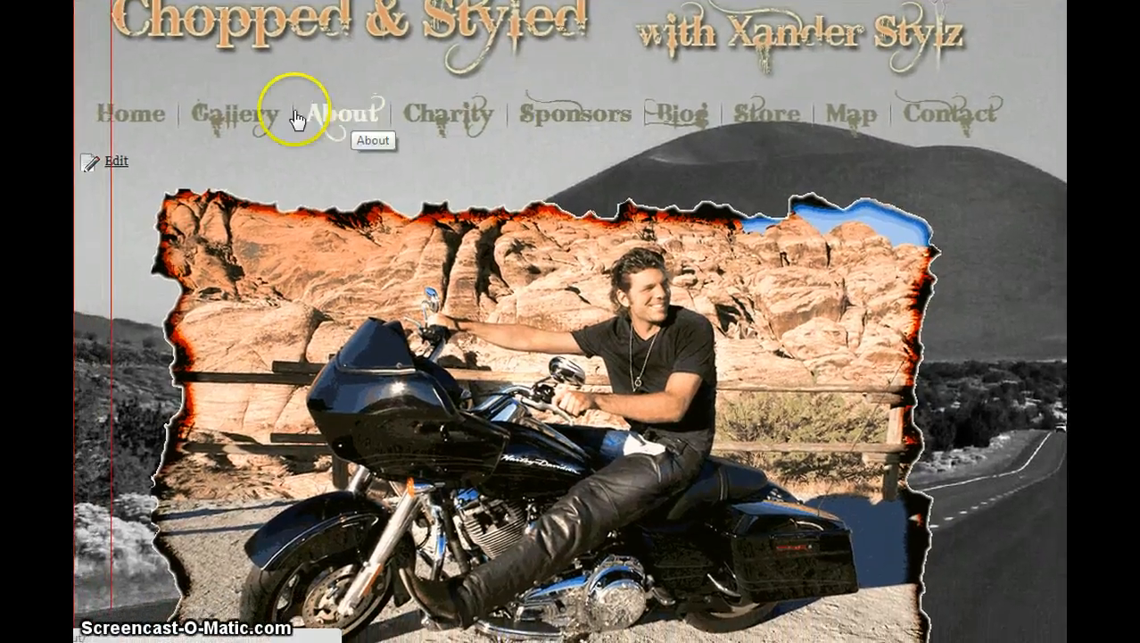
click(187, 116)
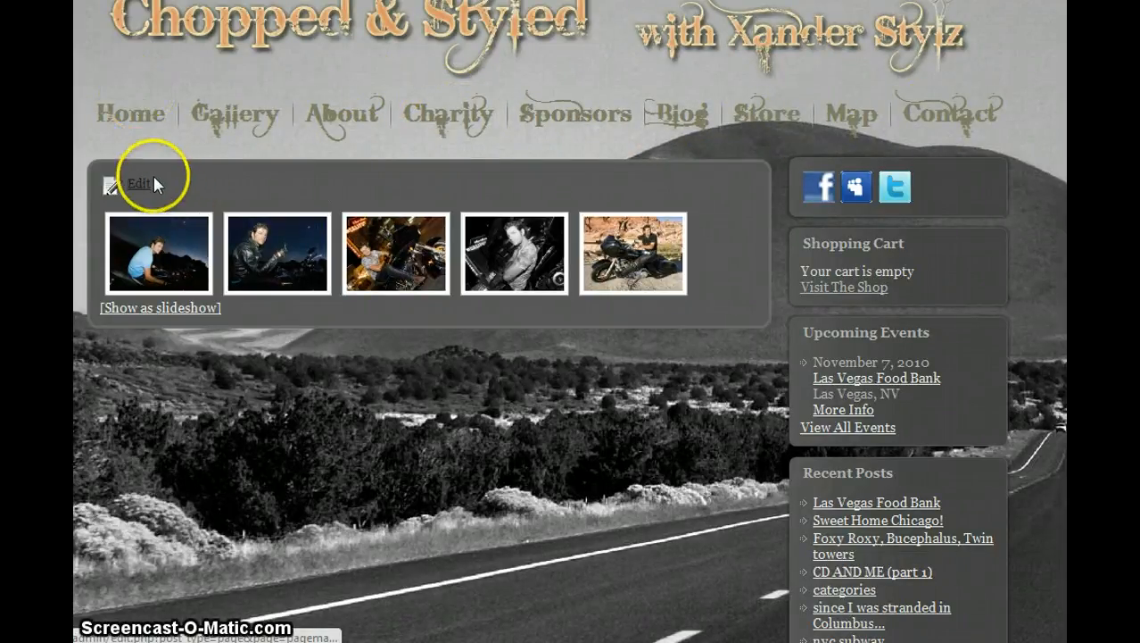
click(125, 184)
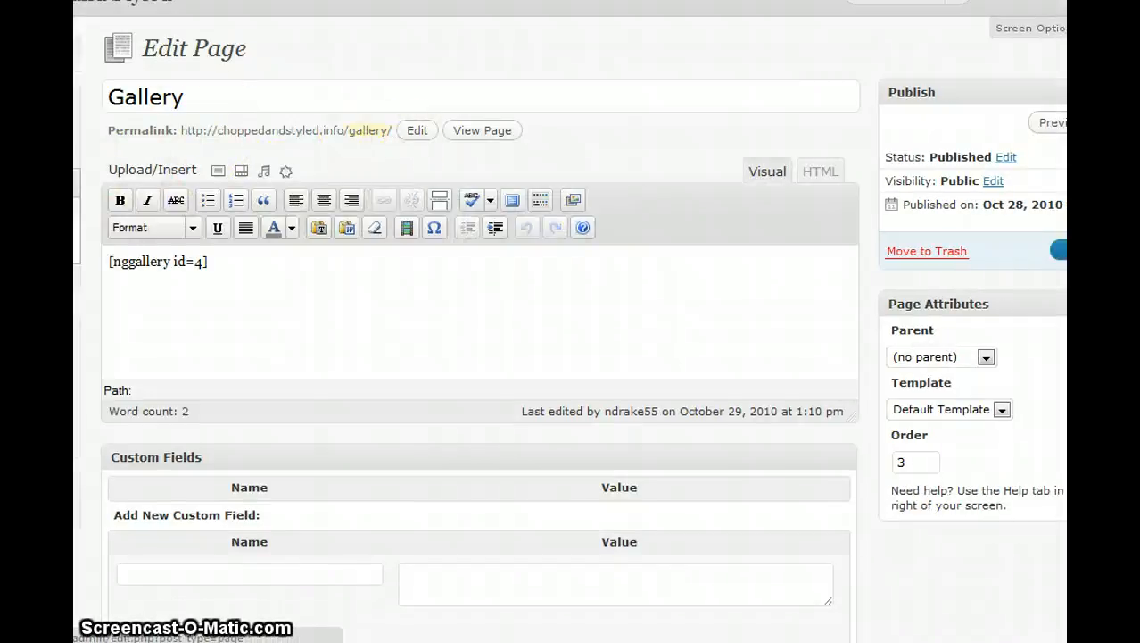
Open the hidden test page from the pages list, view it on the live site and select its web address.
click(32, 189)
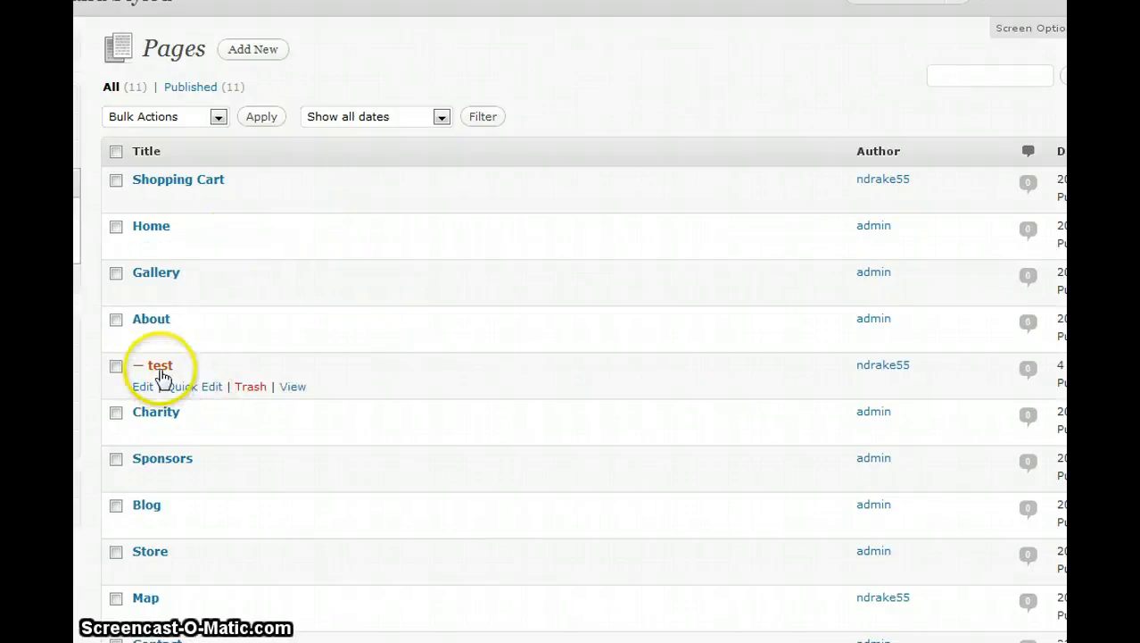
click(159, 365)
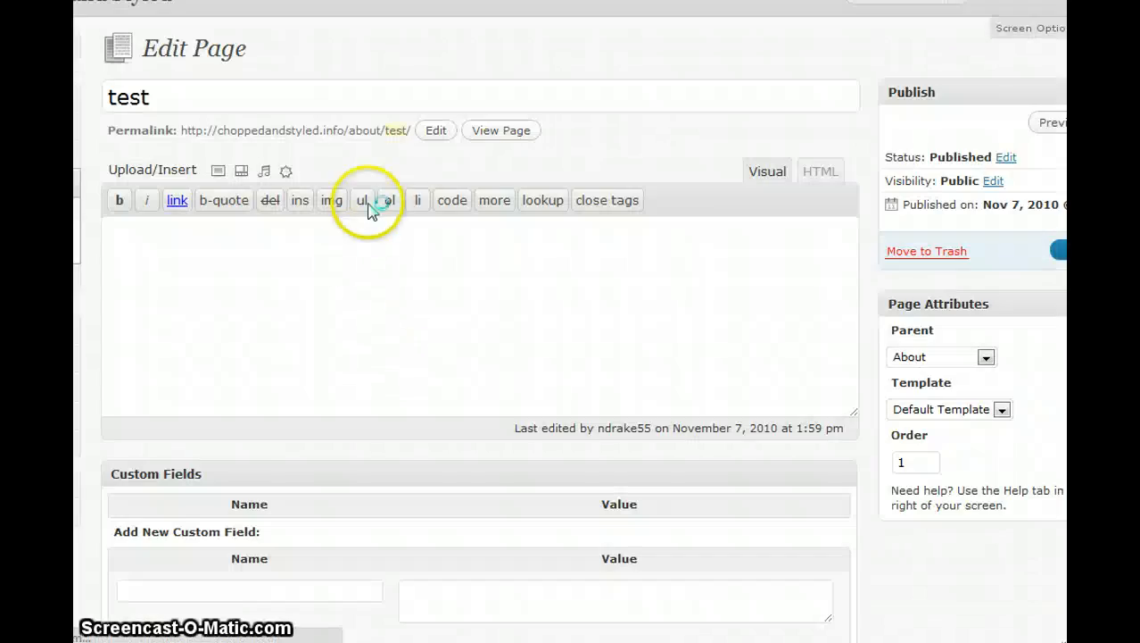
click(496, 133)
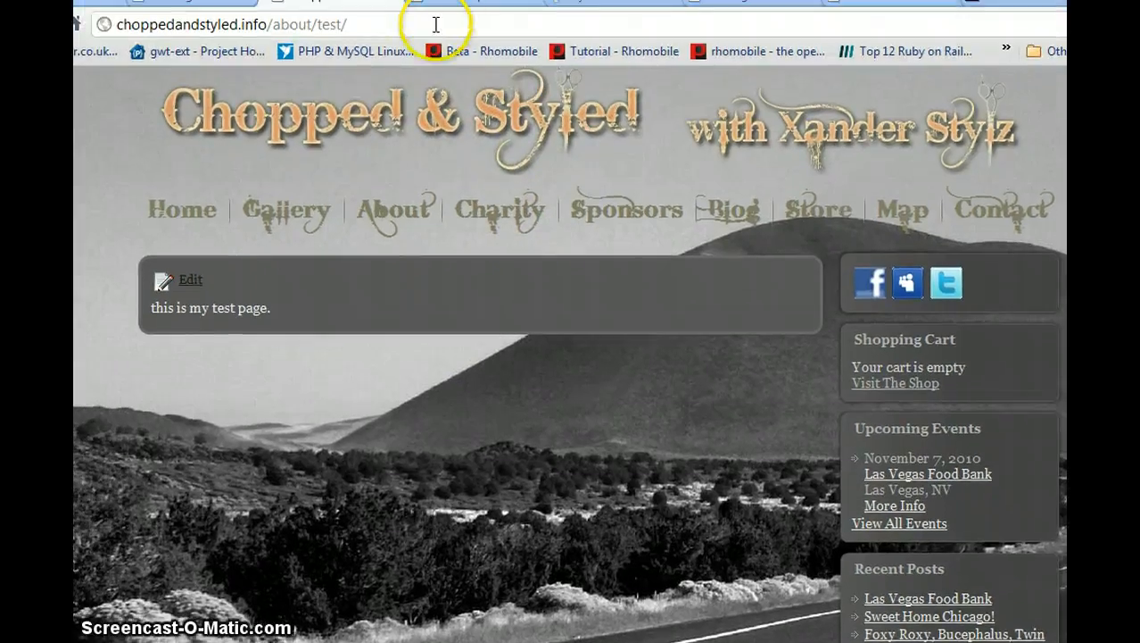
drag(366, 24, 109, 30)
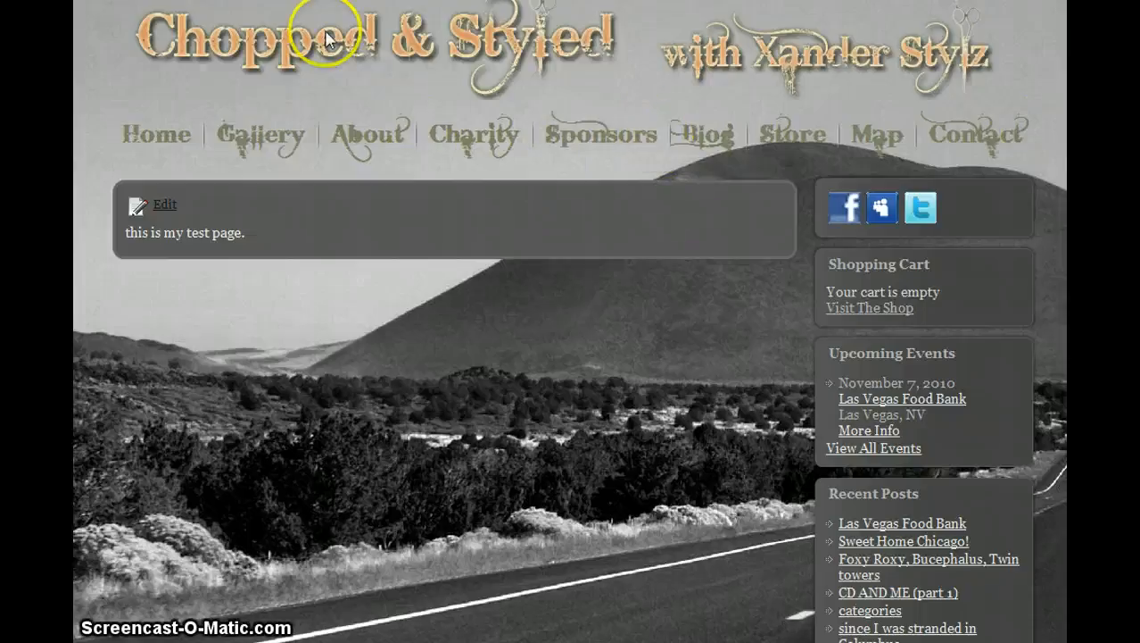
Reopen the test page for editing and look through its settings down to the Google Maps section.
click(177, 201)
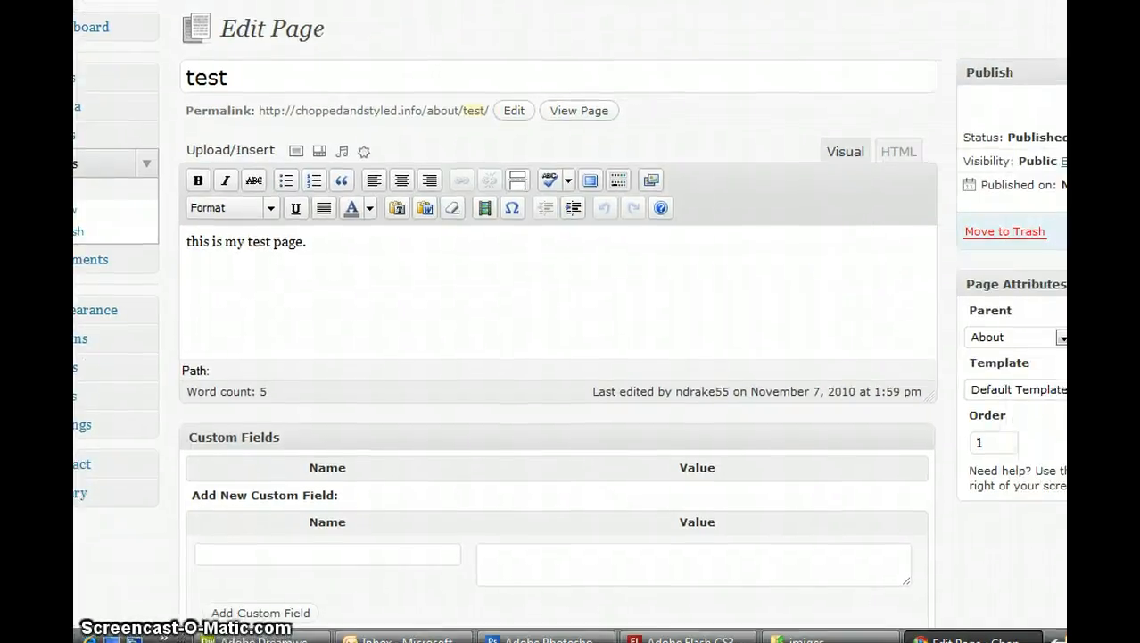
scroll(571, 357, down, 13)
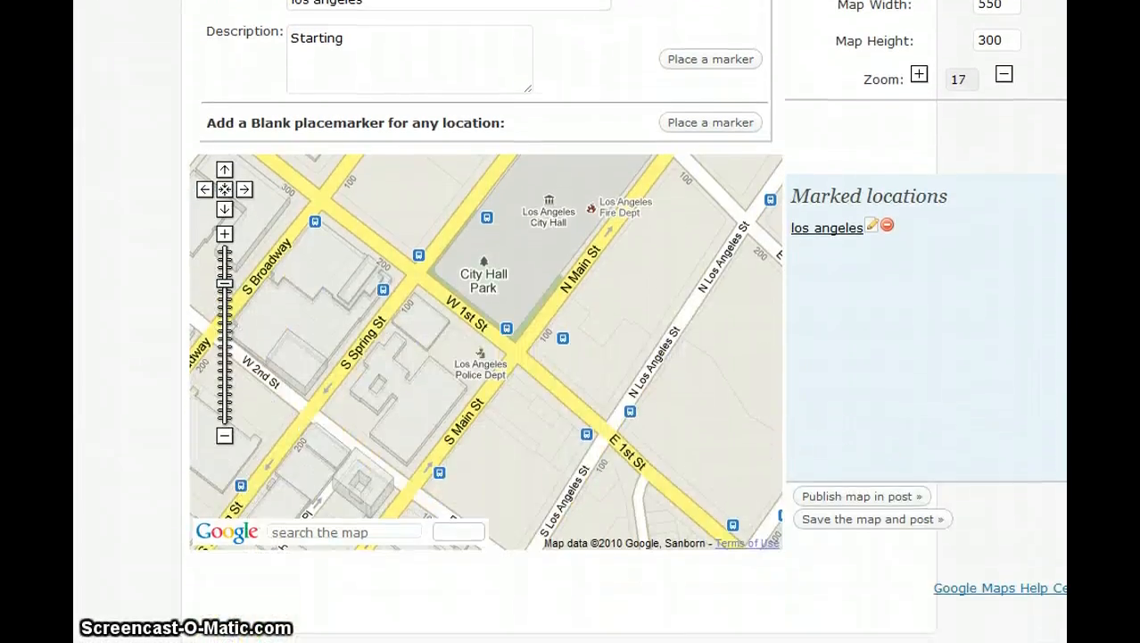
scroll(571, 357, up, 12)
scroll(571, 357, up, 2)
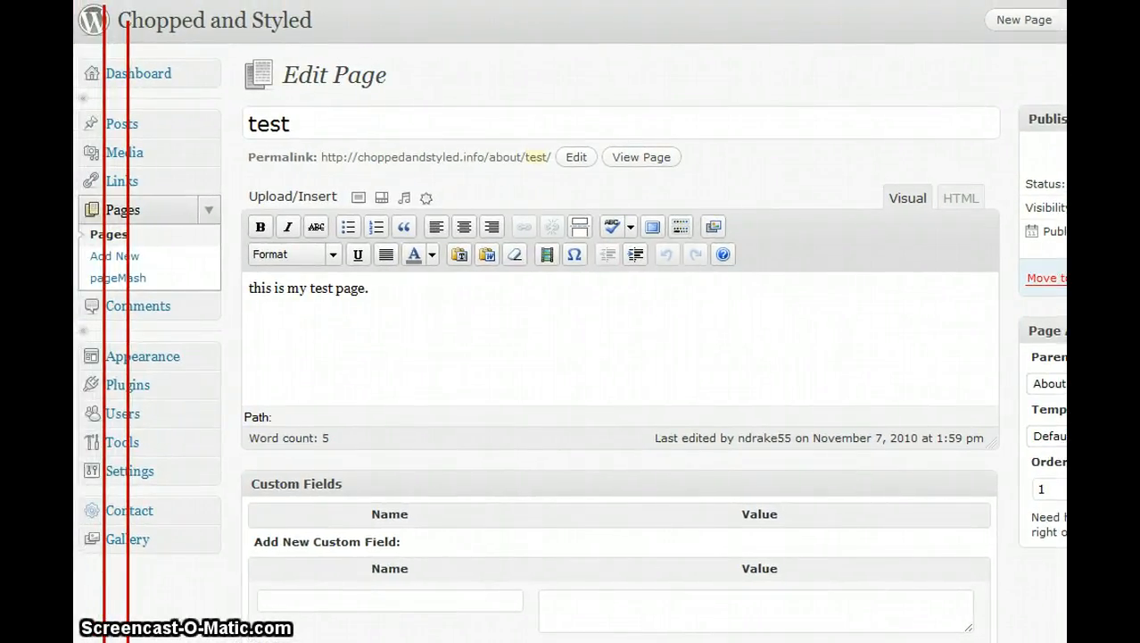
Open the website help page from the dashboard and look over its contact information and screencast list.
click(739, 118)
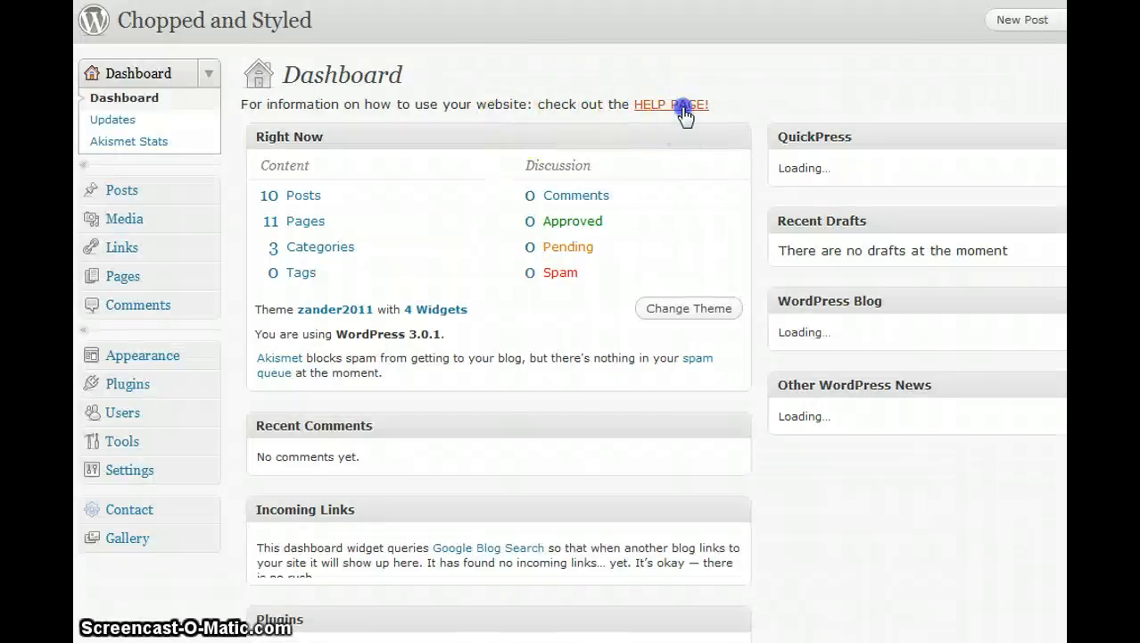
click(683, 105)
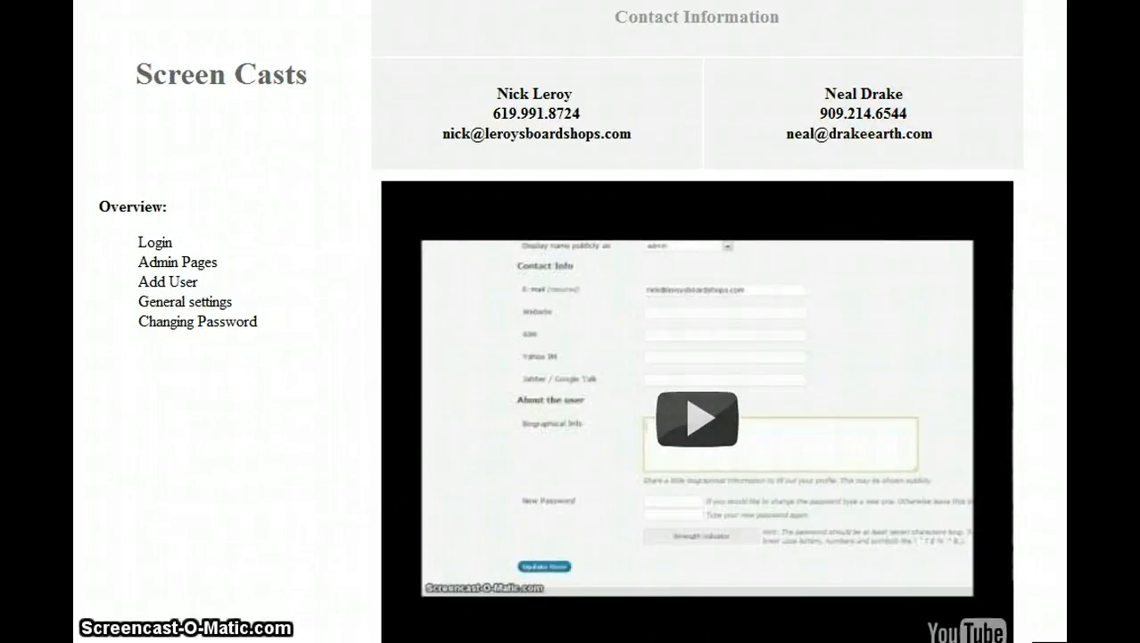
scroll(571, 357, down, 5)
scroll(571, 356, up, 5)
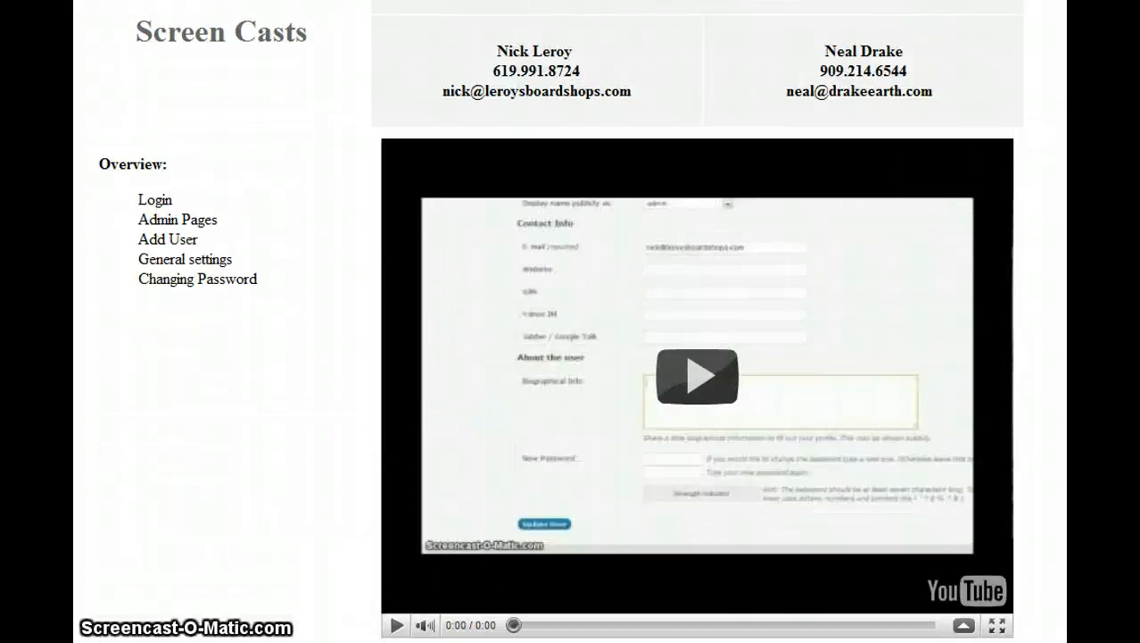
scroll(571, 357, up, 1)
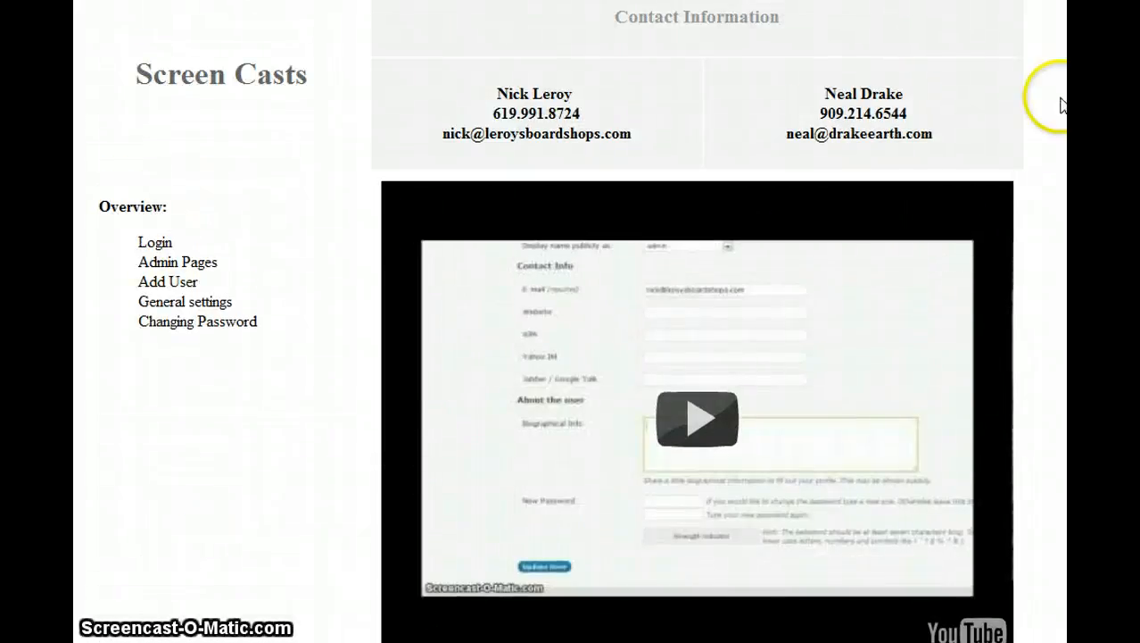